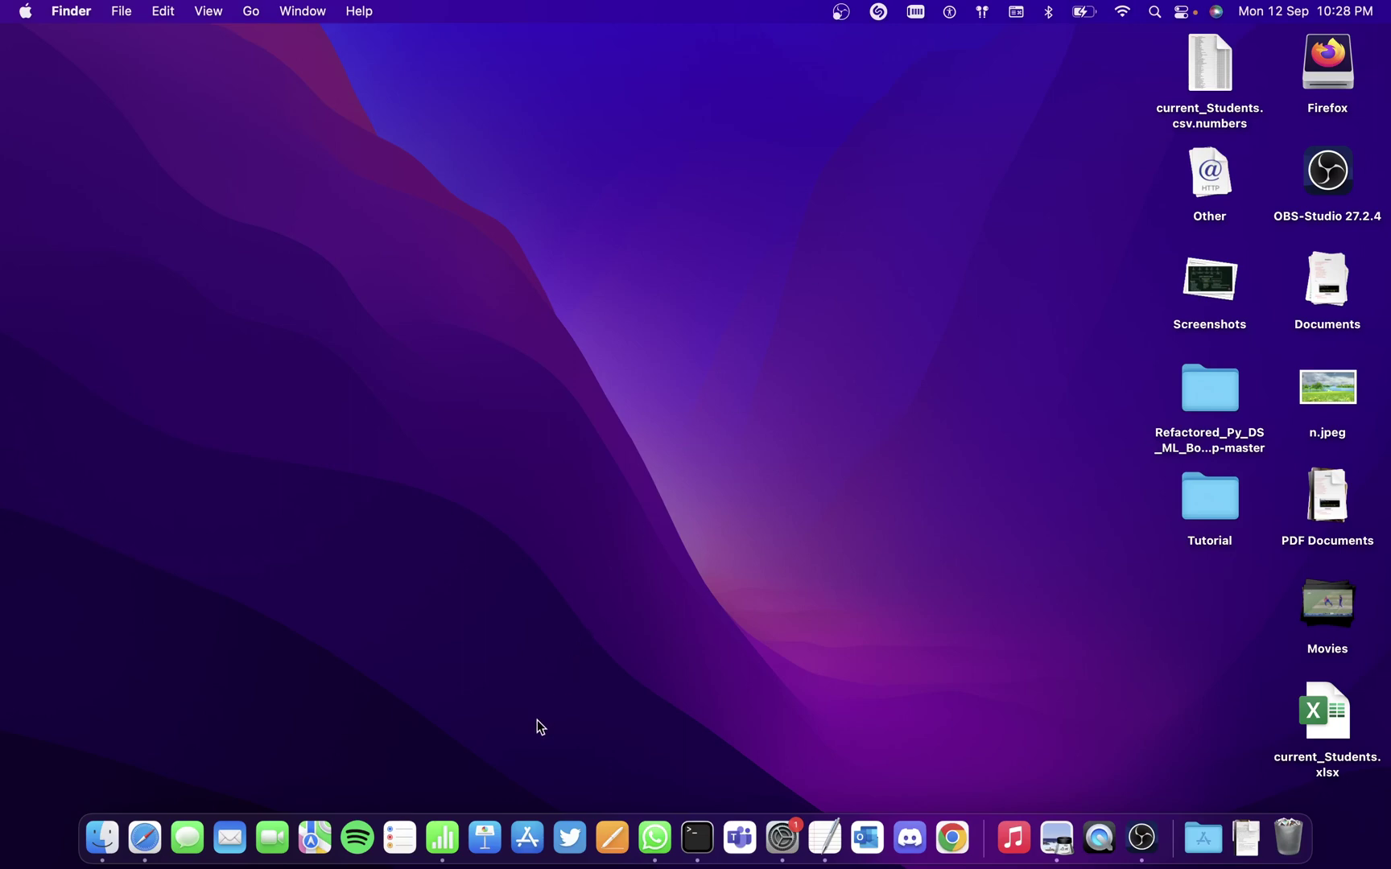
Launch Keynote from the Dock and start a new document.
left_click(481, 829)
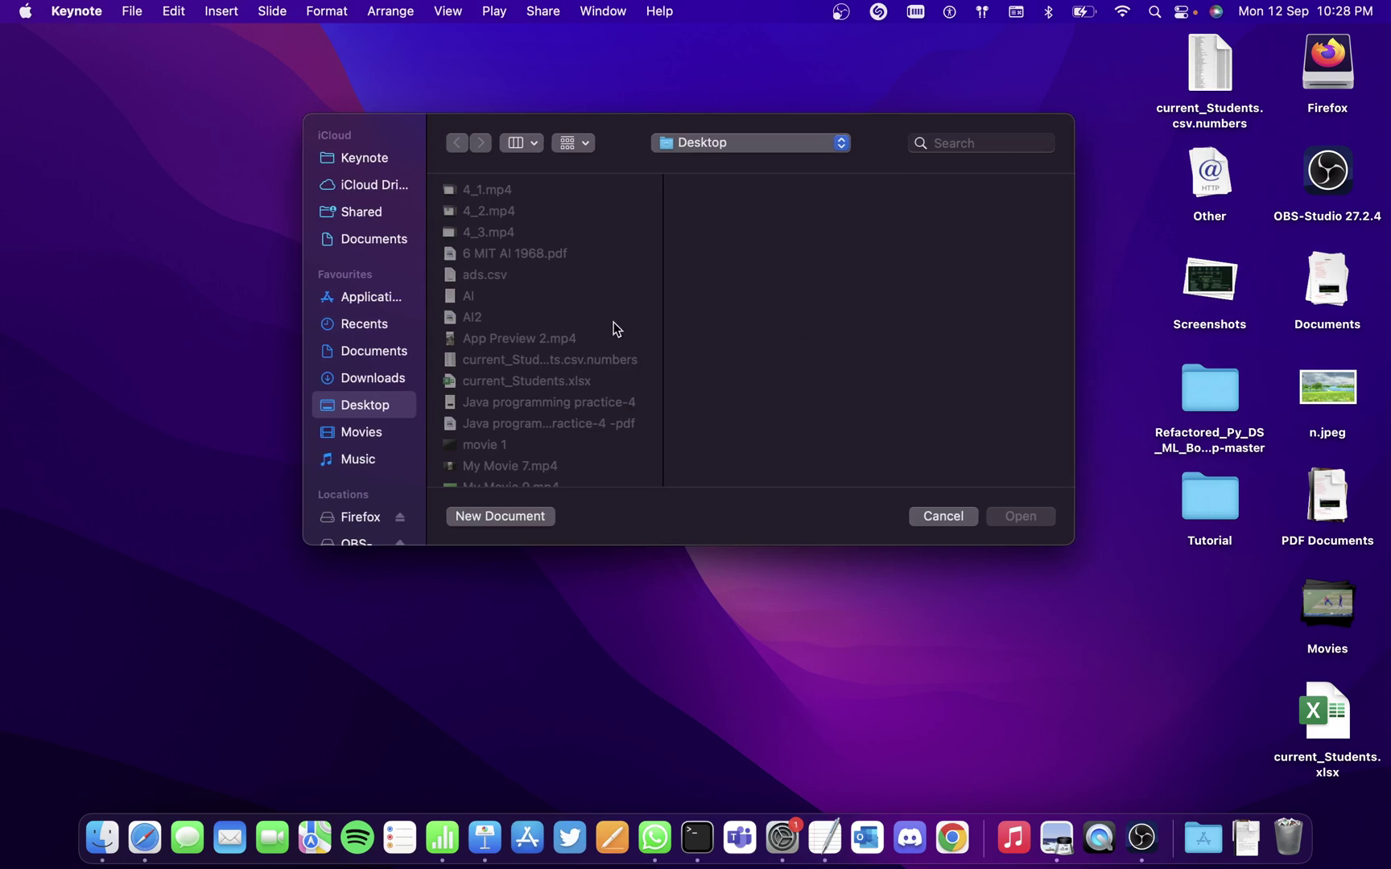
scroll(581, 327, "down", 3)
scroll(581, 327, "up", 3)
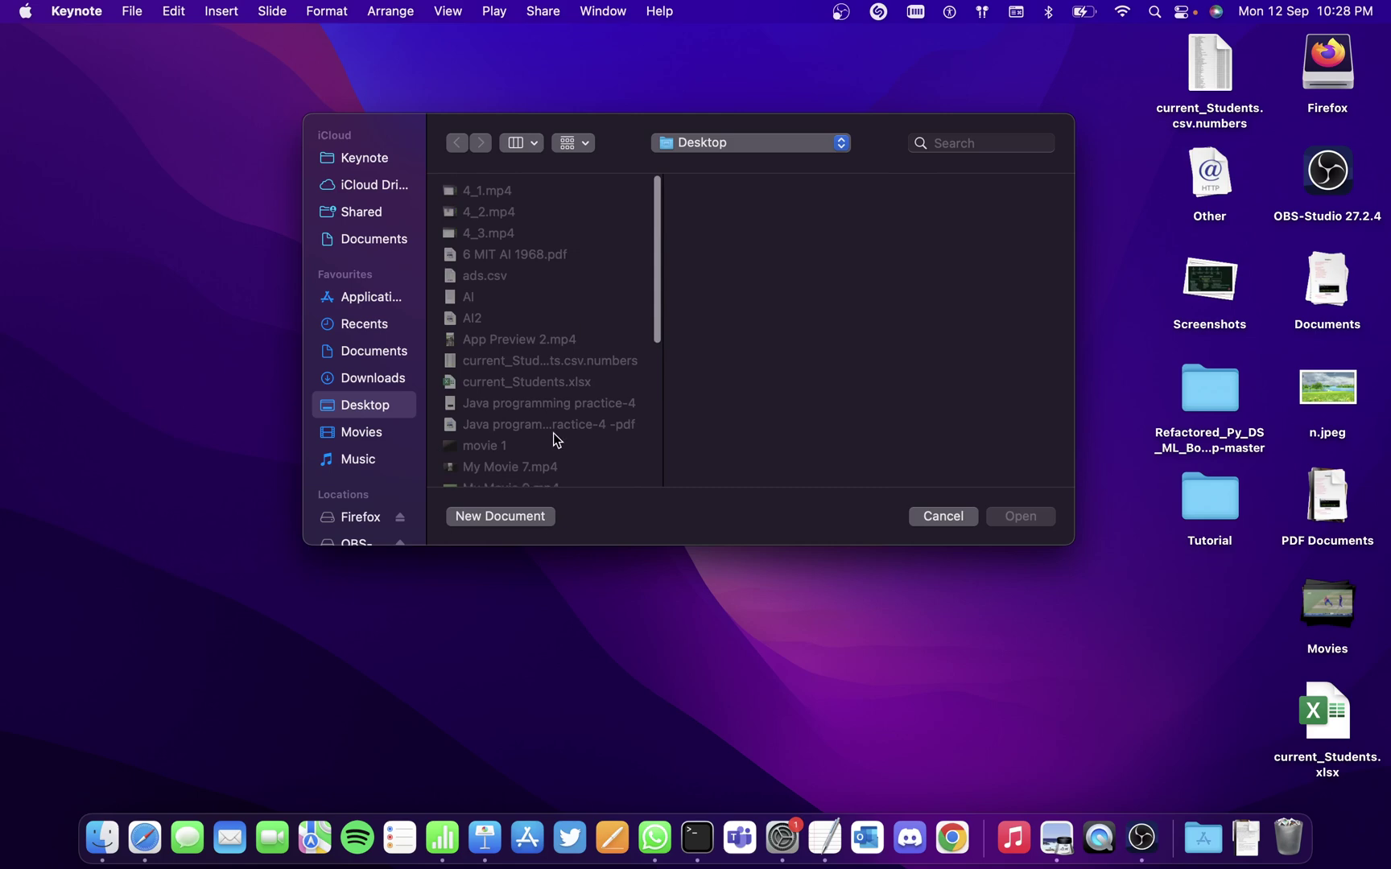
left_click(532, 519)
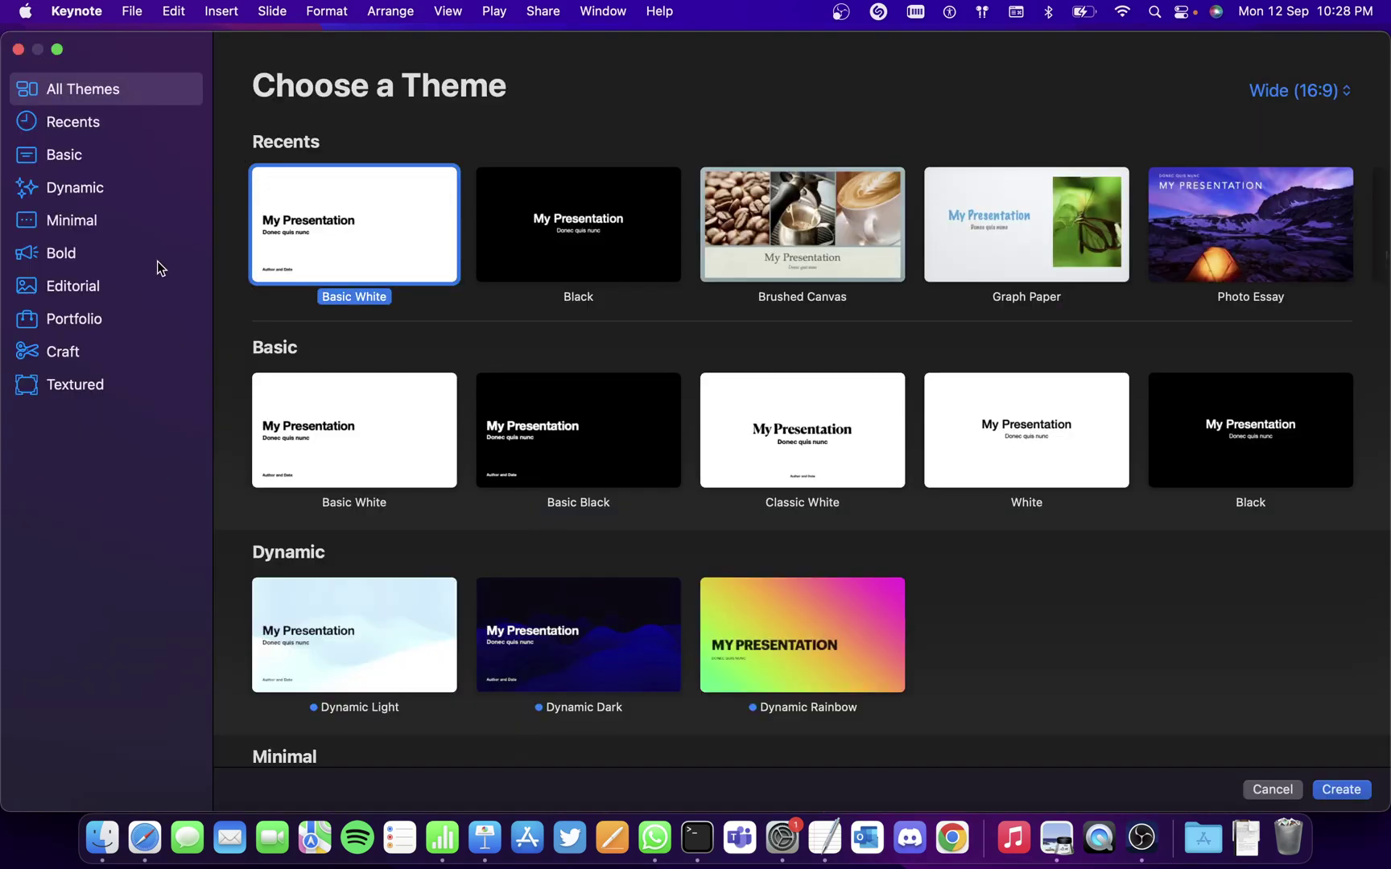
Browse the theme categories, then create the presentation from Basic White.
left_click(96, 190)
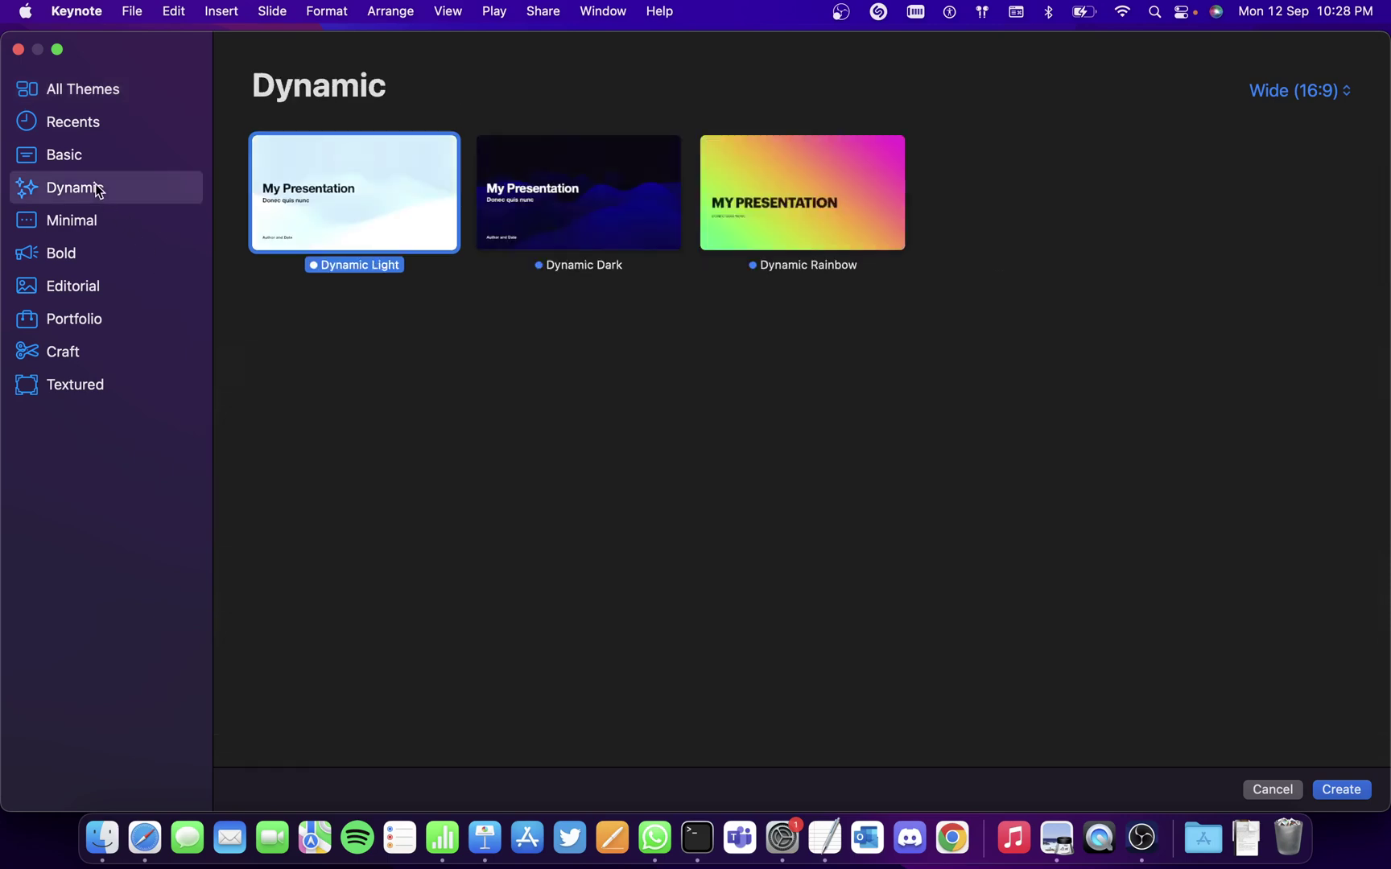
left_click(91, 231)
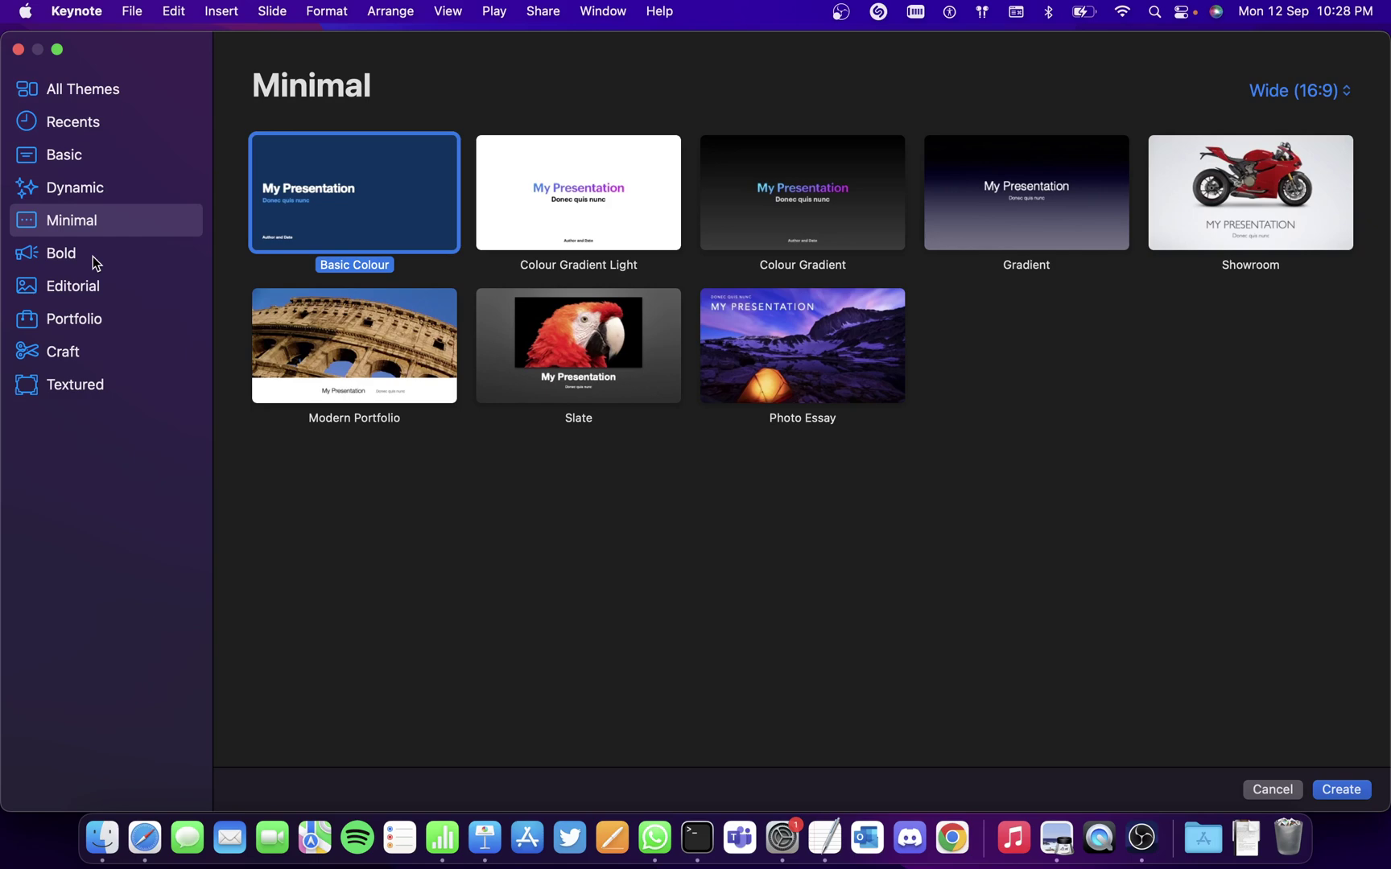
left_click(92, 254)
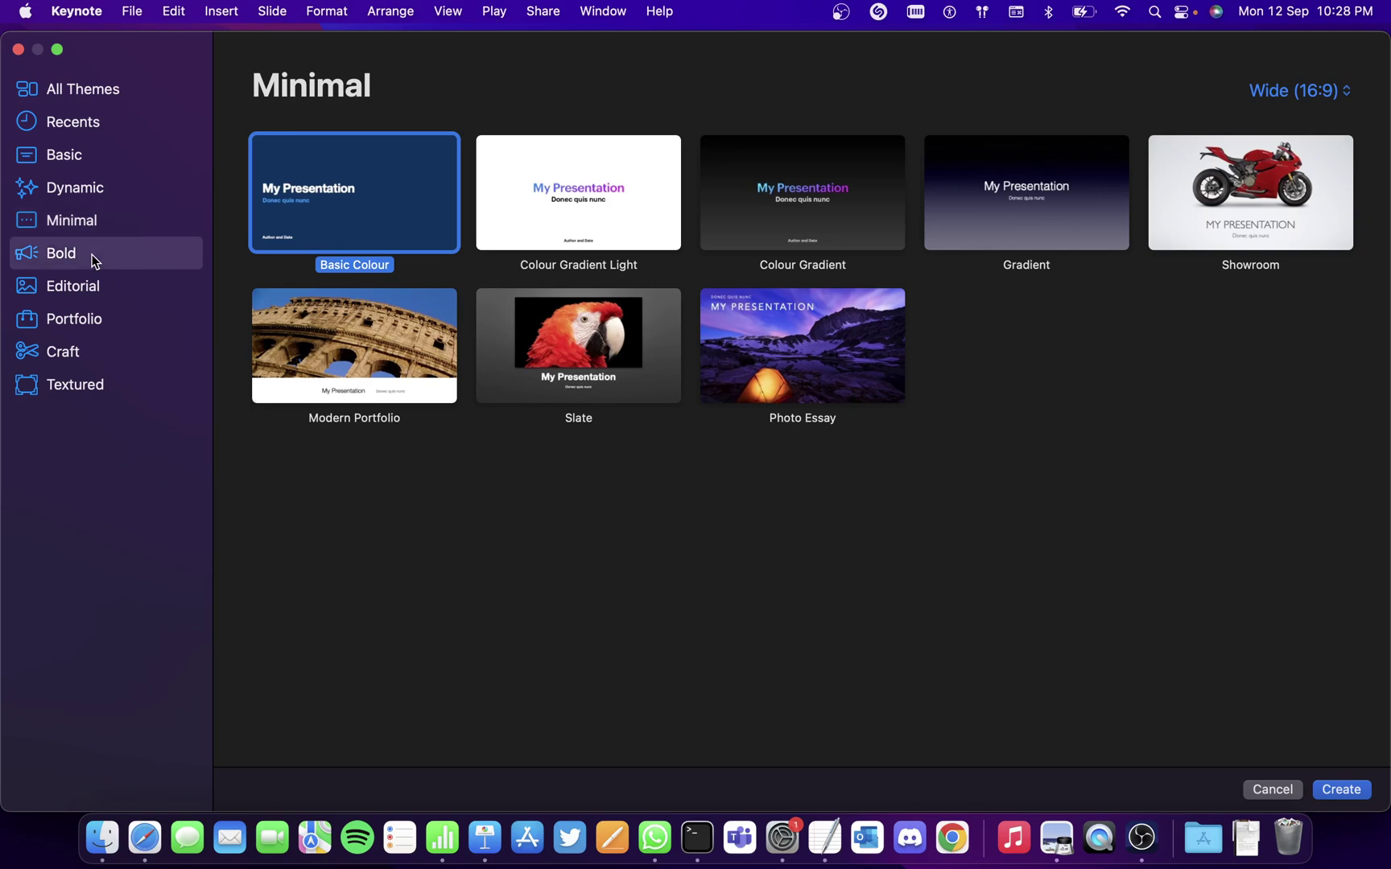
left_click(95, 287)
left_click(96, 321)
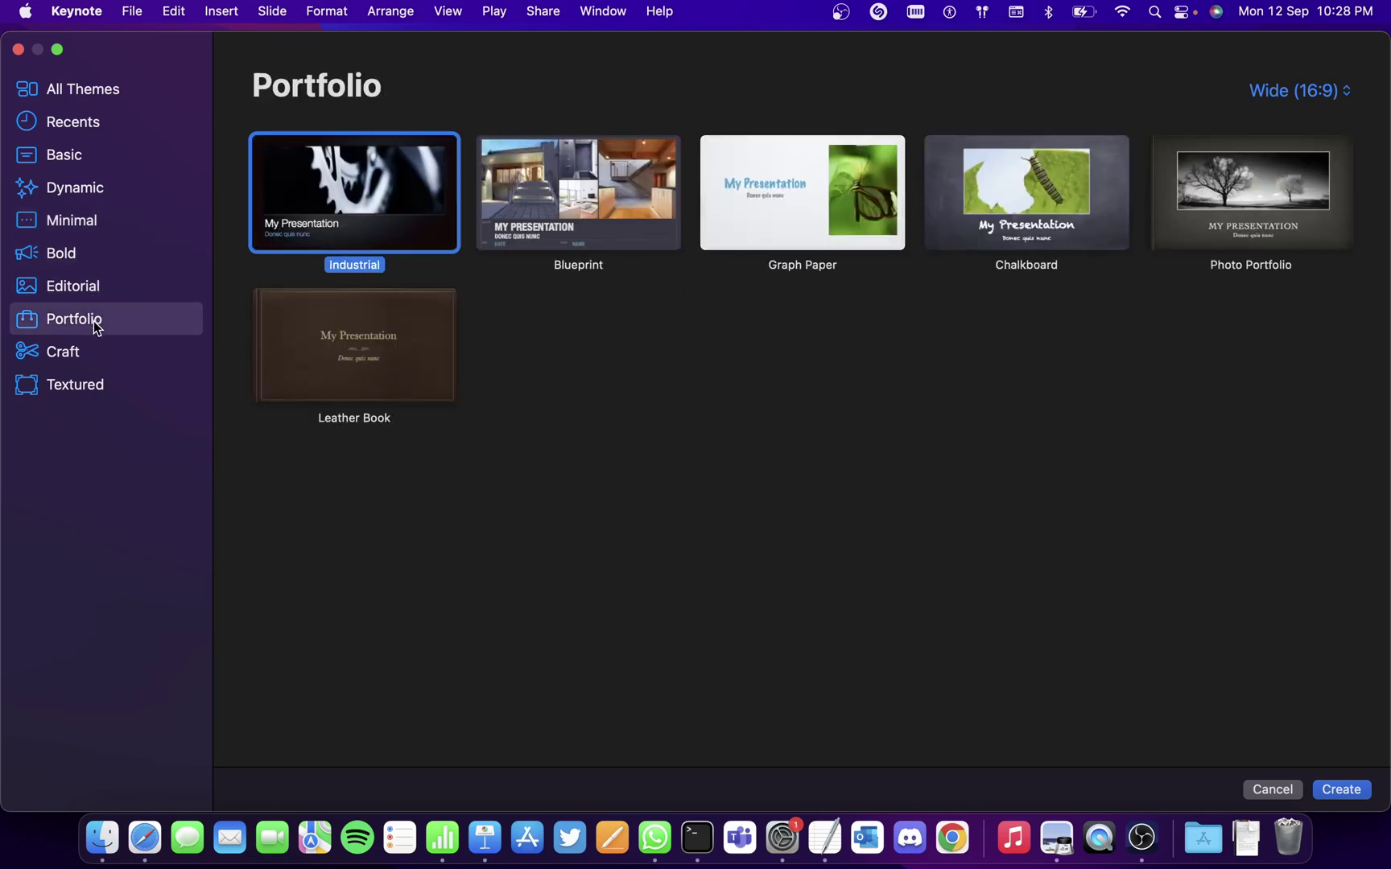
left_click(97, 351)
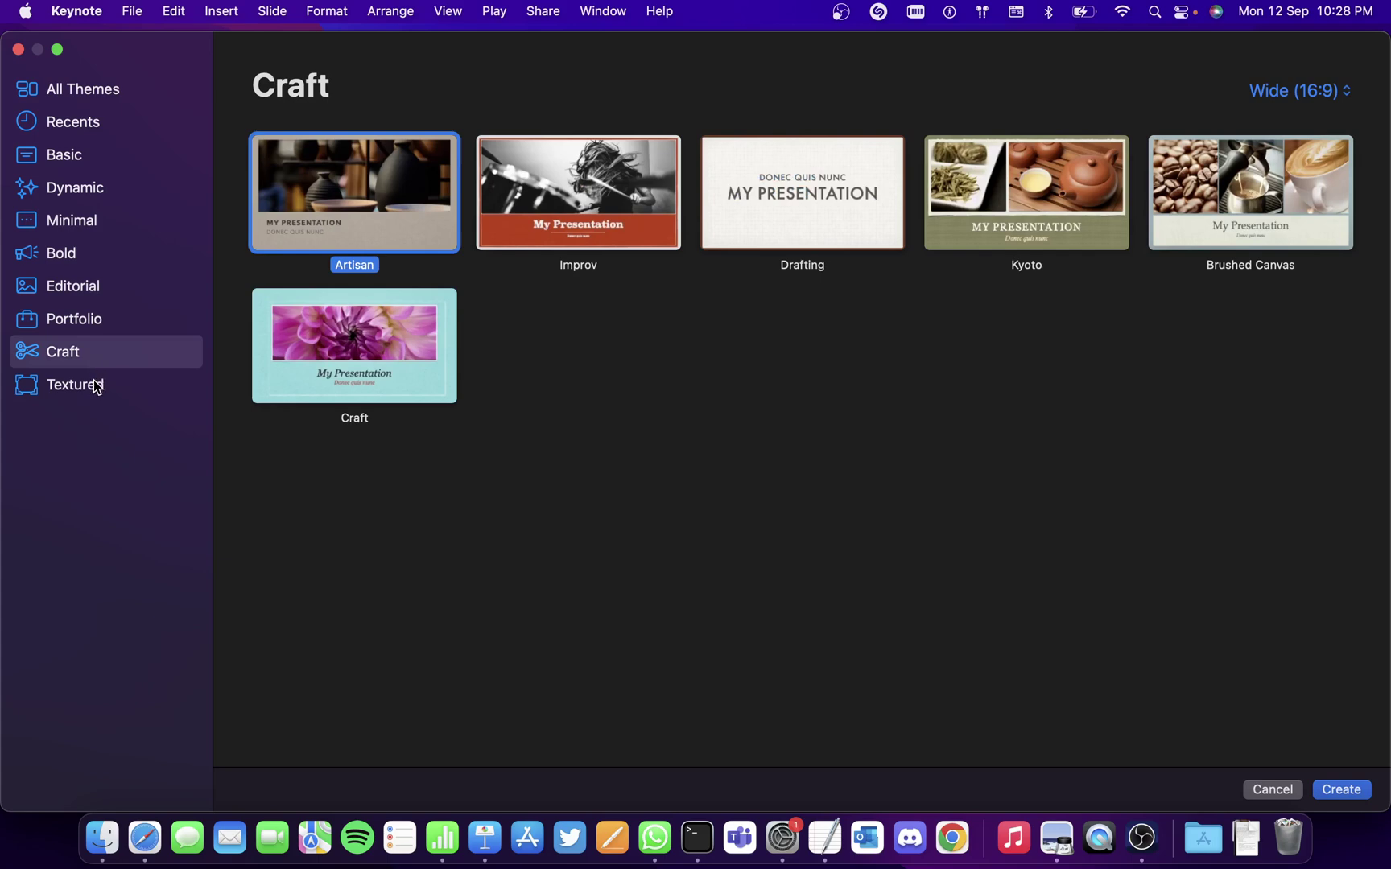
left_click(97, 391)
left_click(94, 354)
left_click(109, 323)
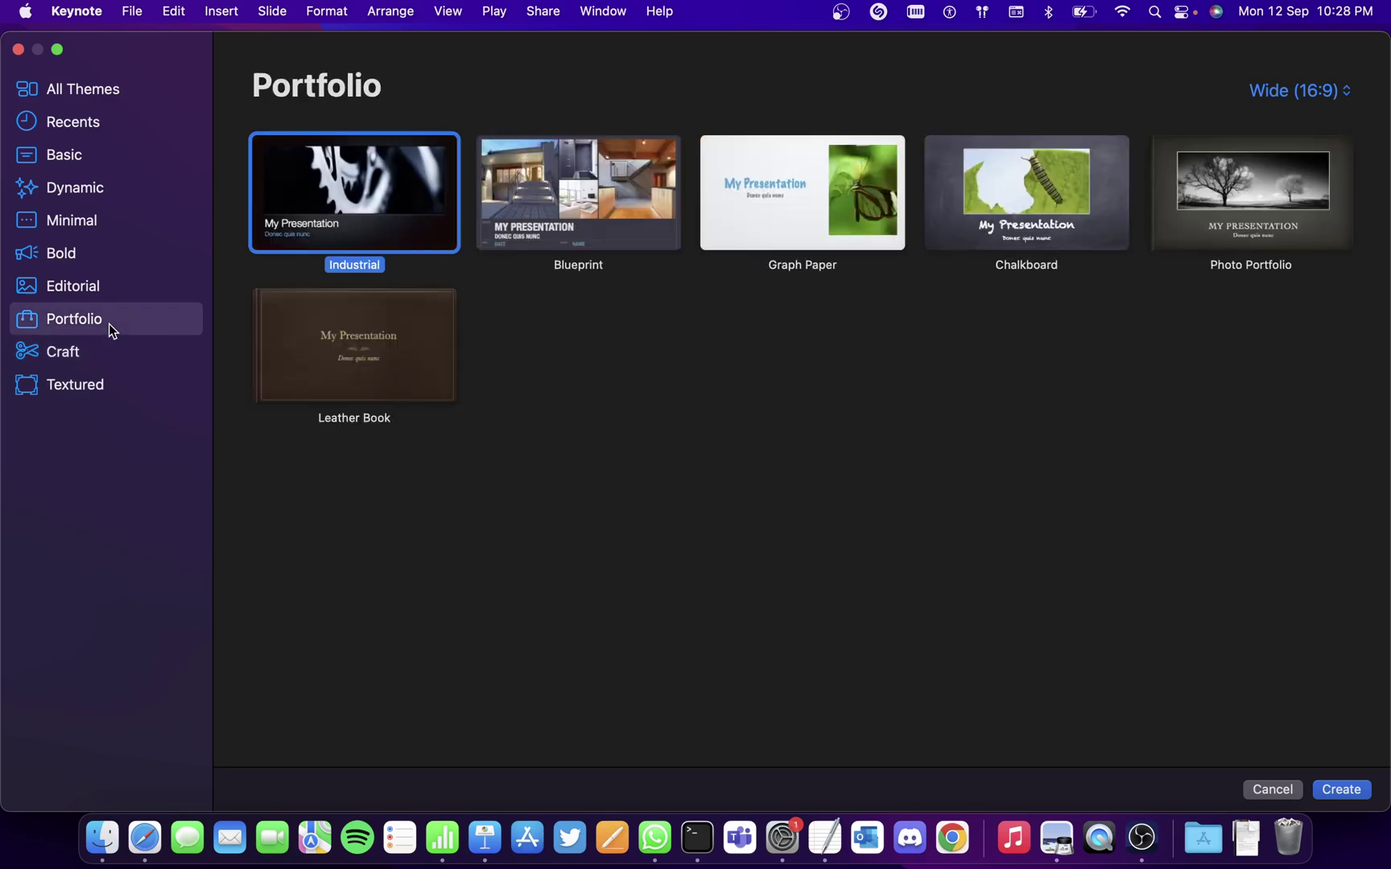
left_click(110, 161)
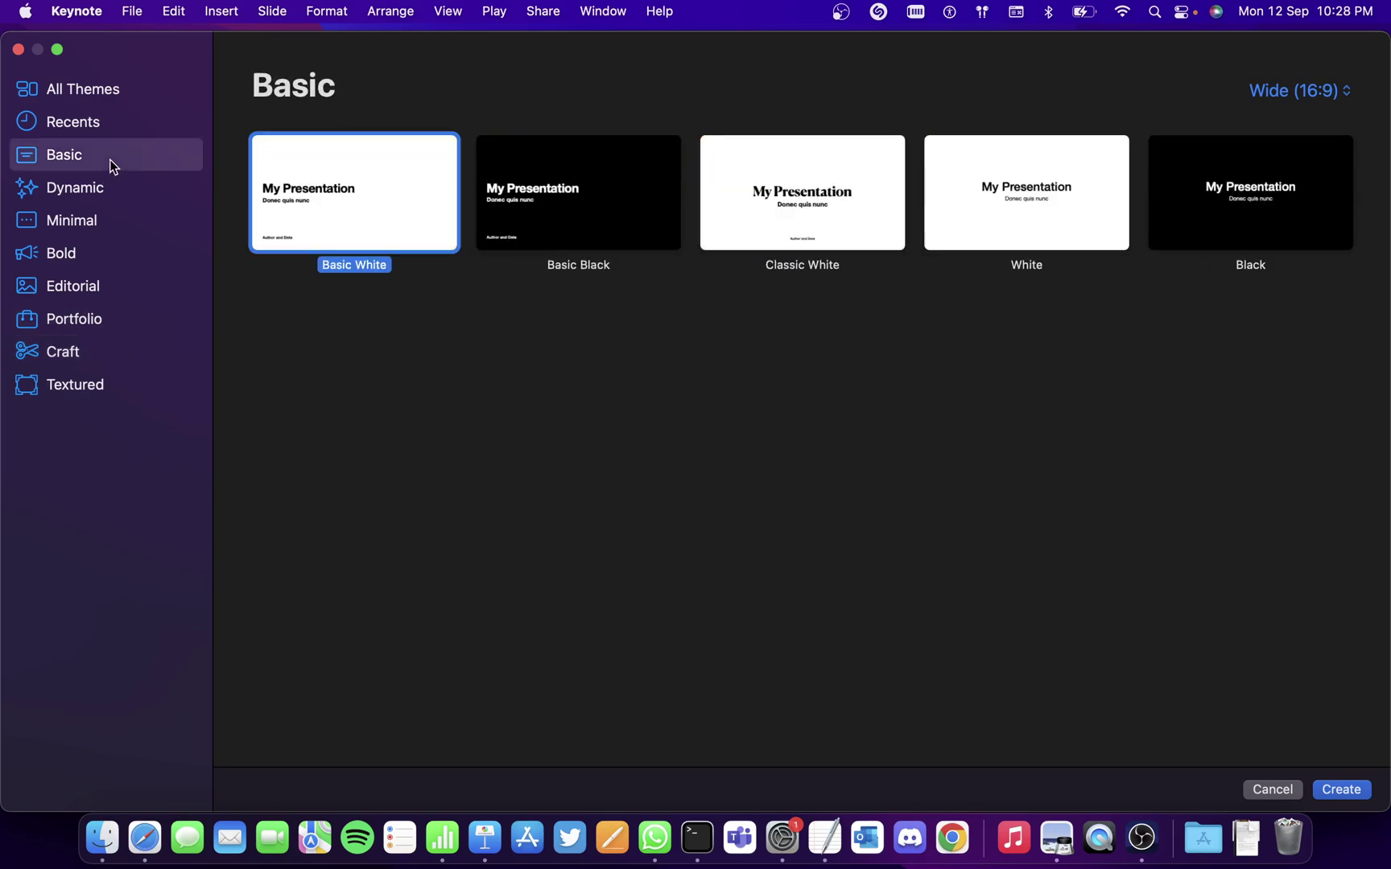
double_click(295, 216)
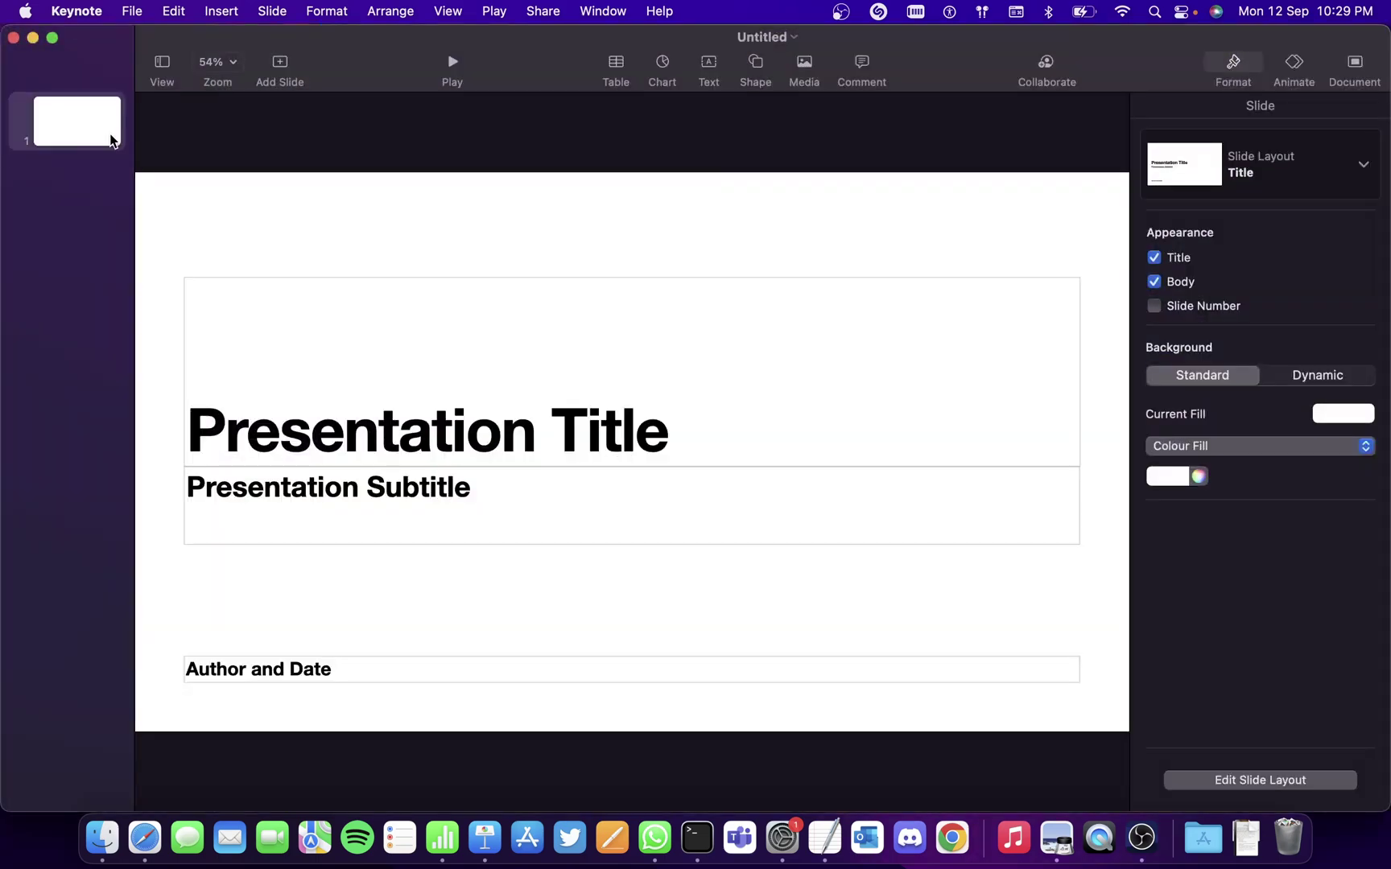
Enter 'Social Studies' as the slide title and '-xyz' as the subtitle.
left_click(654, 439)
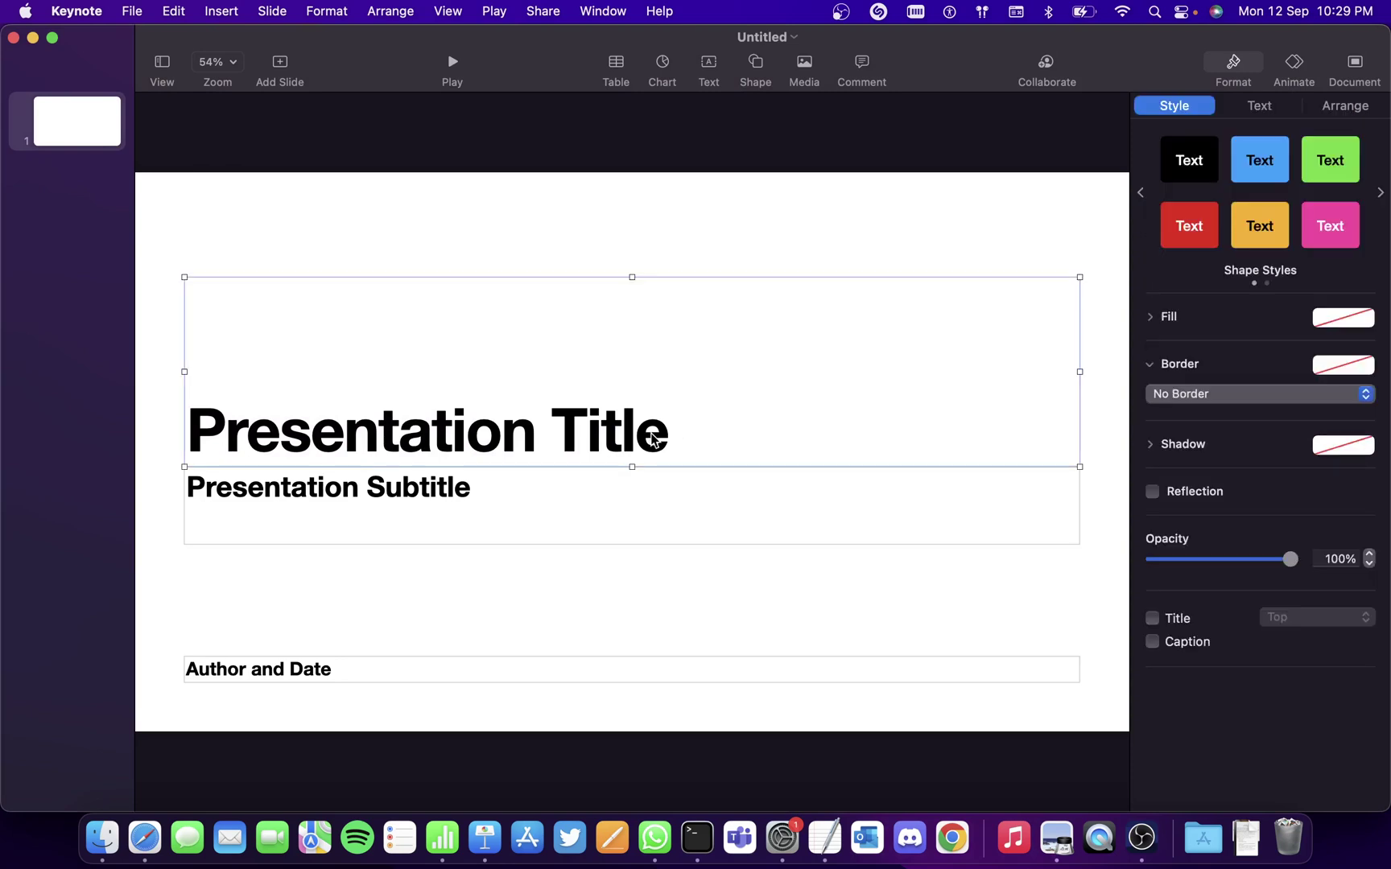
left_click(647, 432)
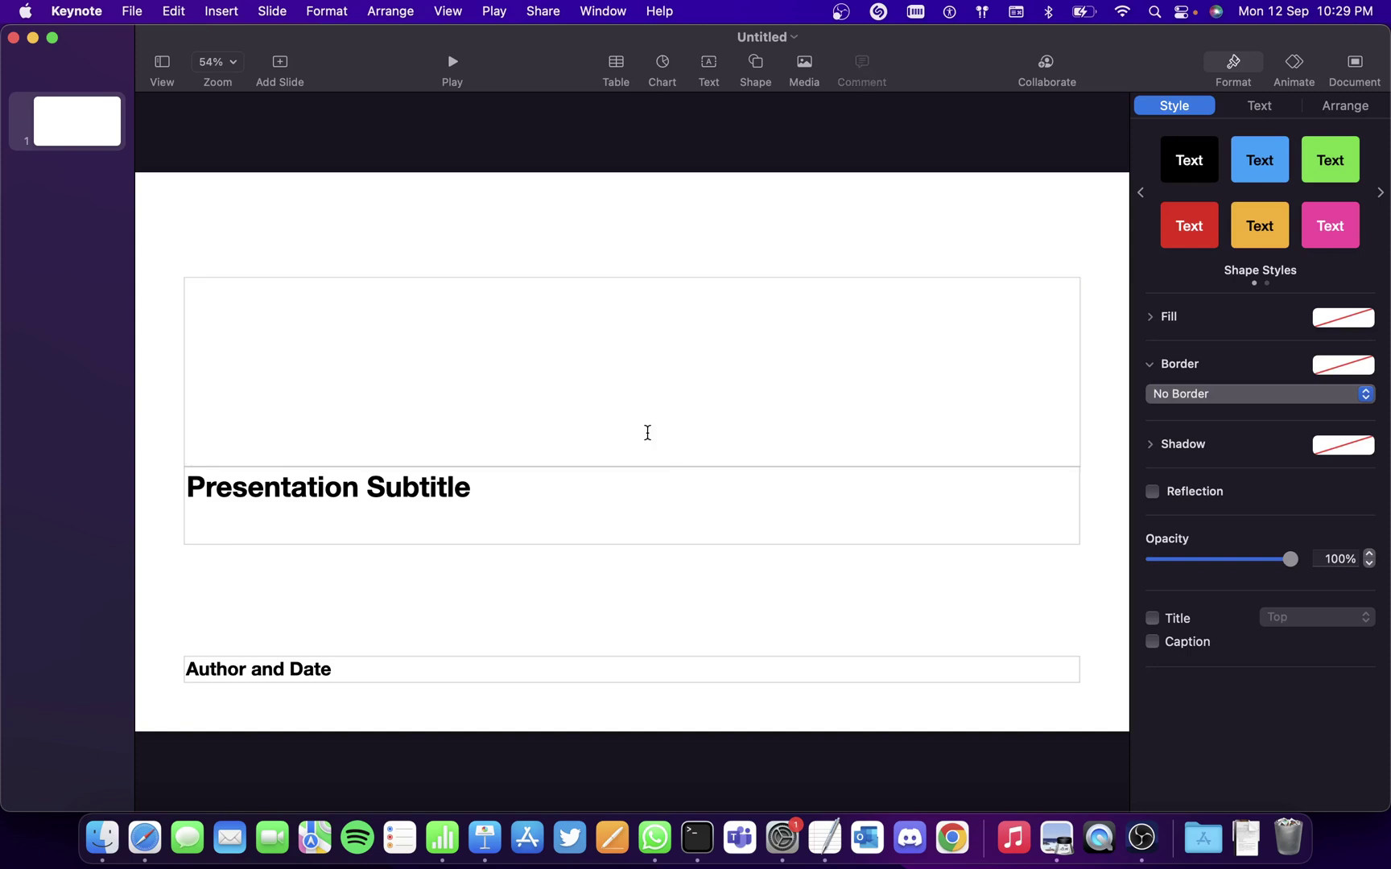
type("Socia")
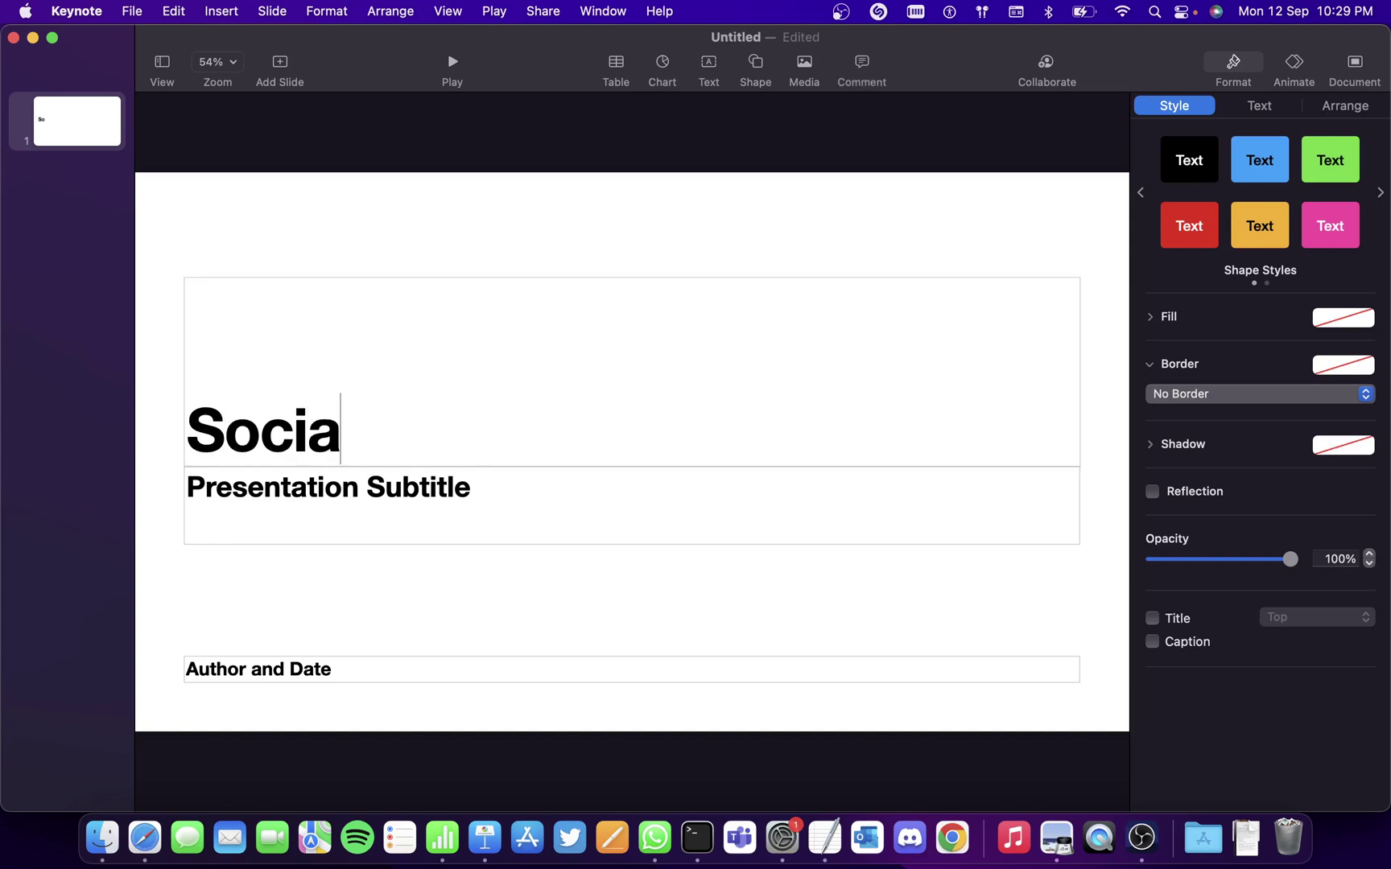
type("l Studies")
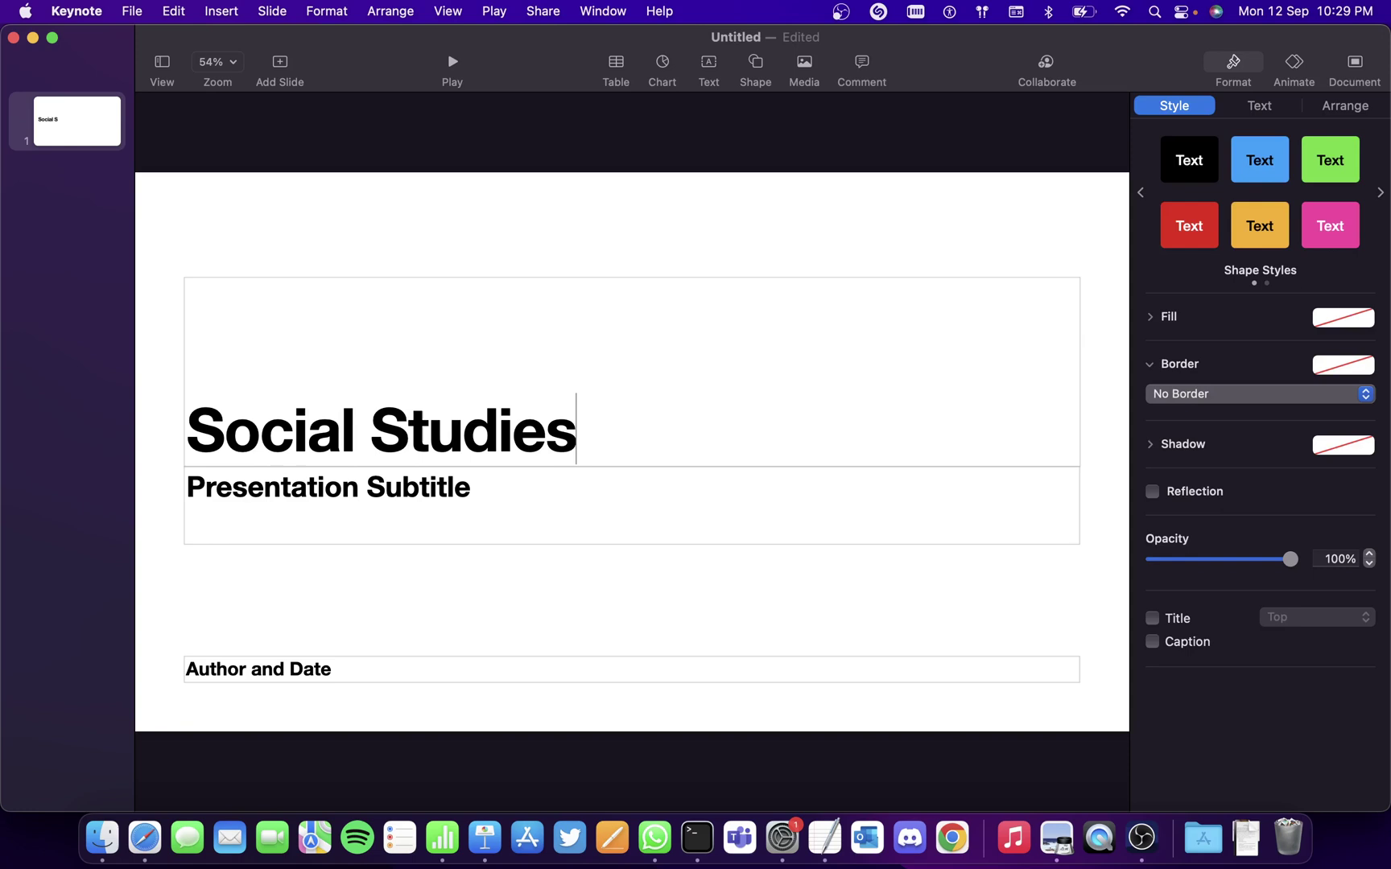
left_click(470, 491)
left_click(470, 491)
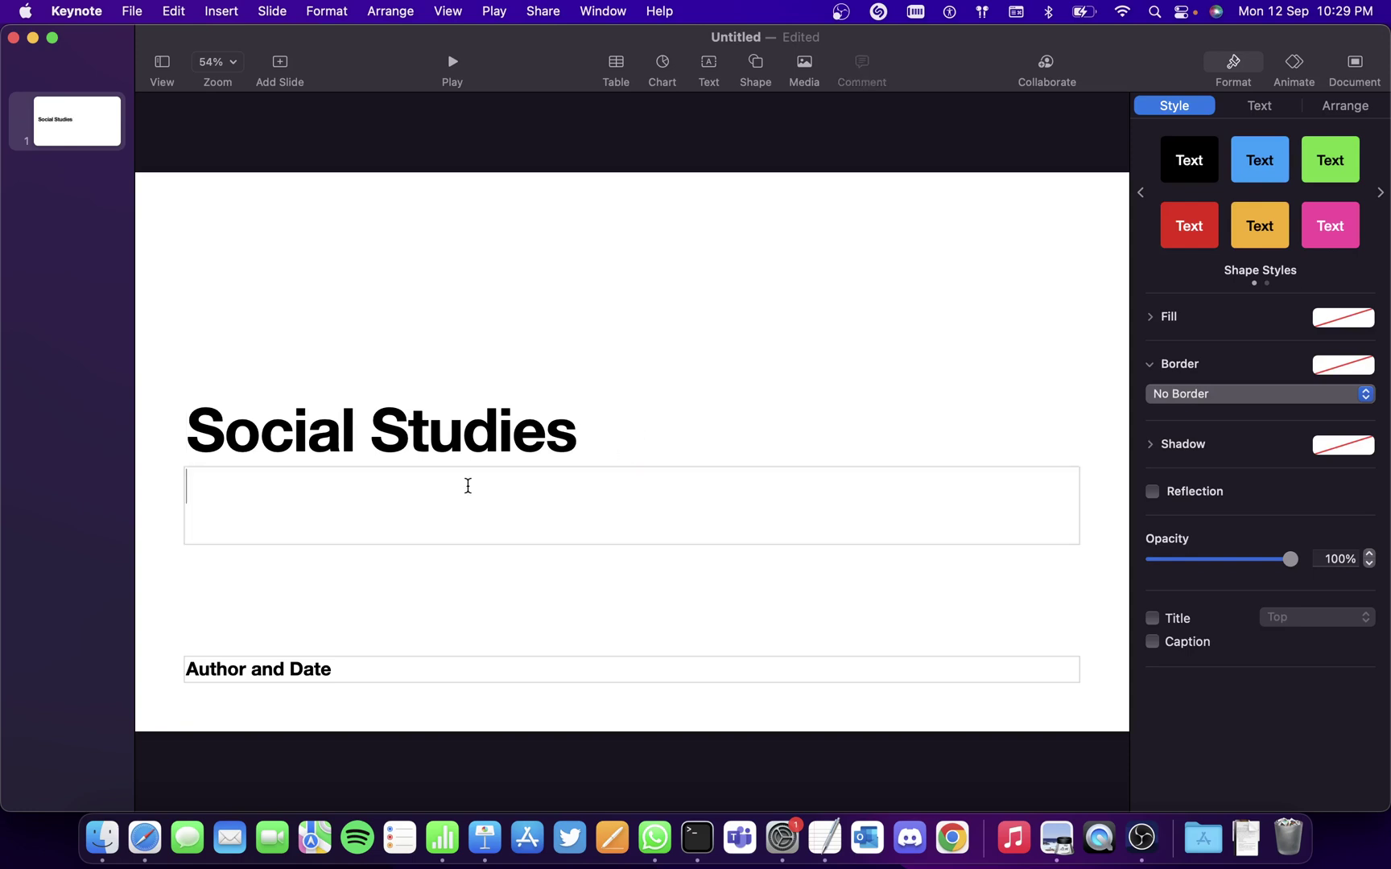
type("-")
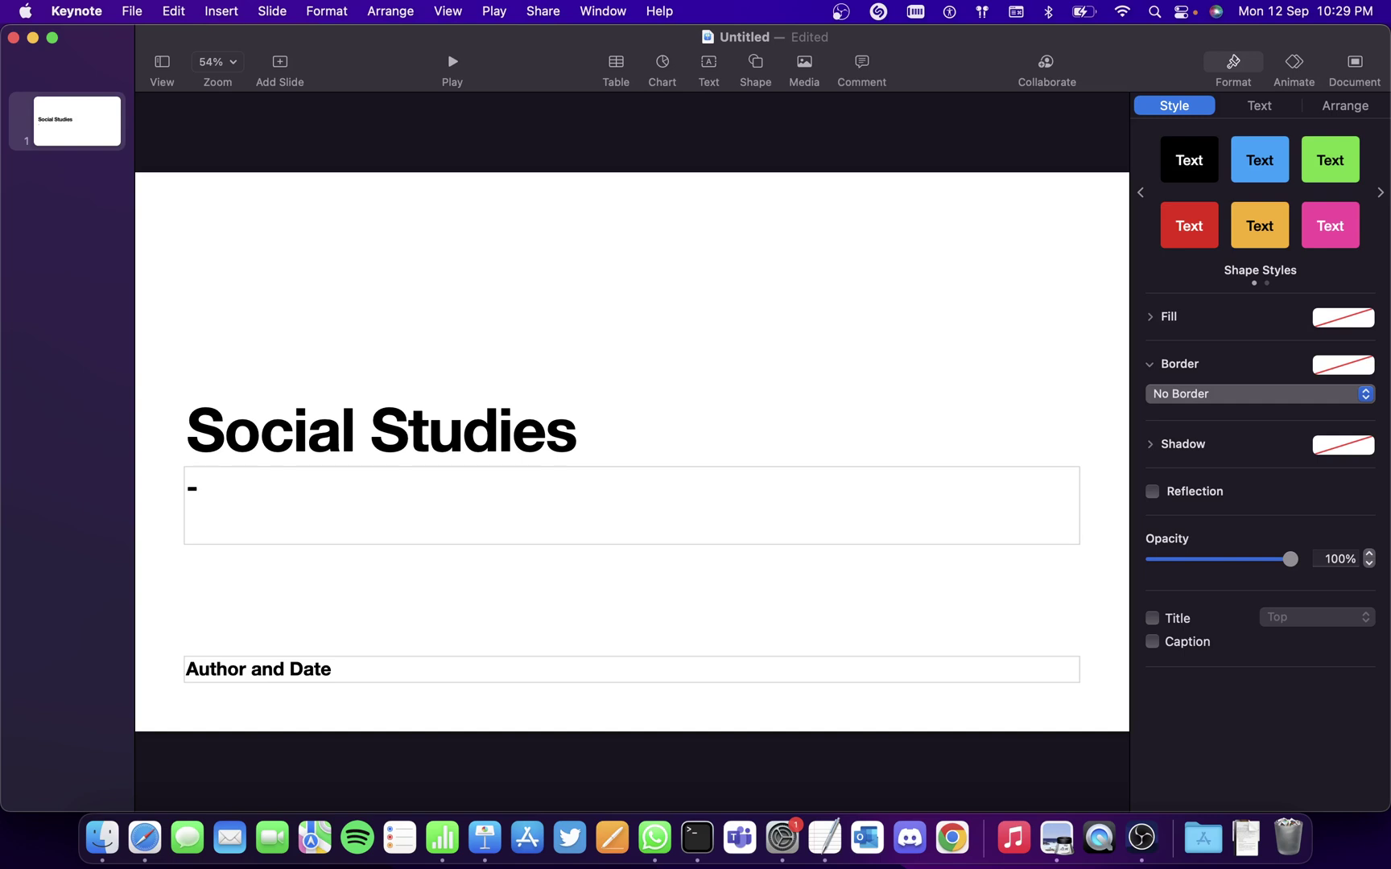
key("BackSpace")
type("-xyz")
Enter the date 12/09/22 in the Author and Date placeholder.
left_click(351, 671)
left_click(331, 670)
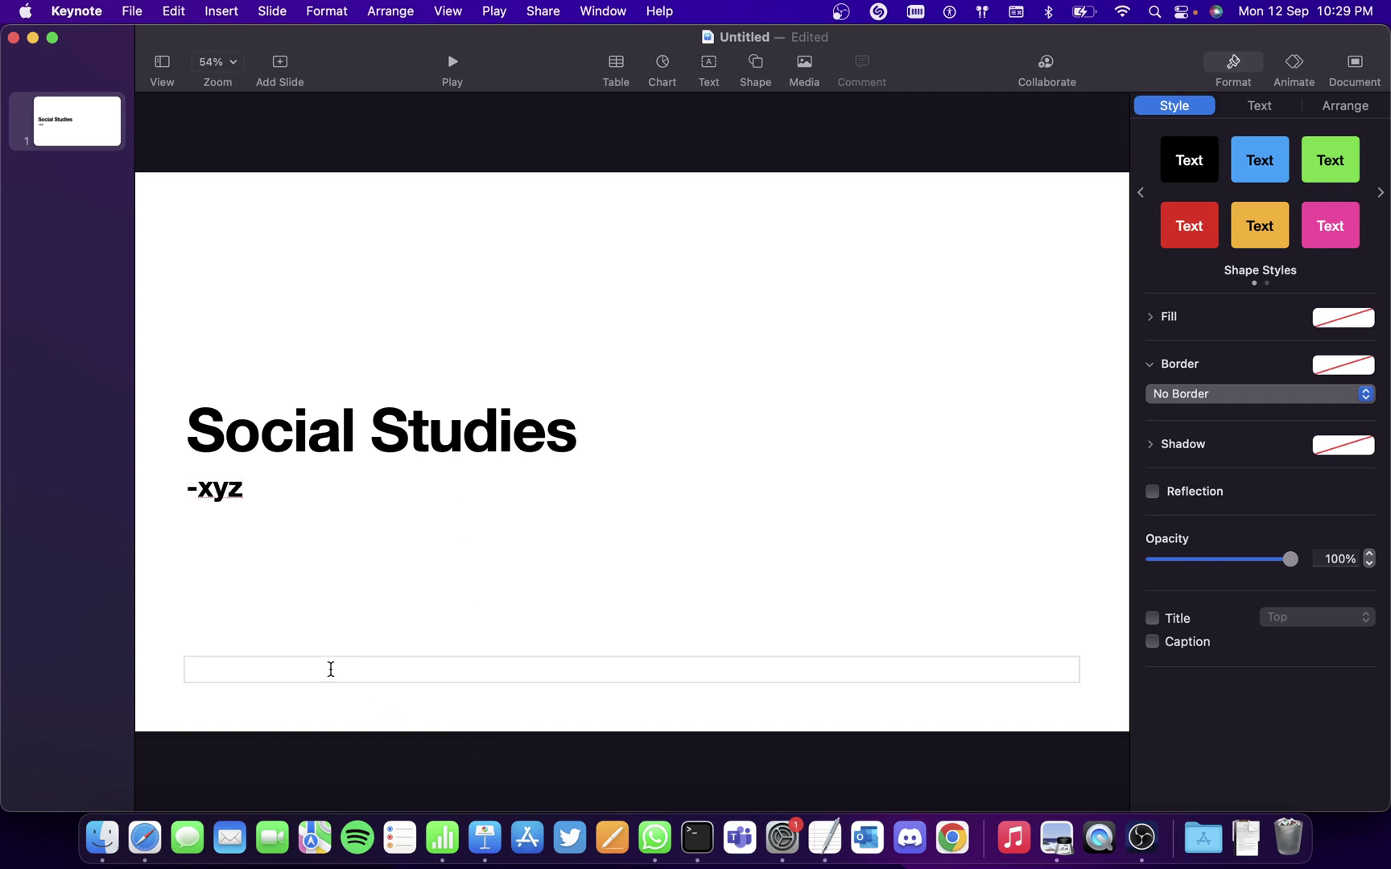
type("12")
type("/0")
type("9")
key("BackSpace")
type("09/22")
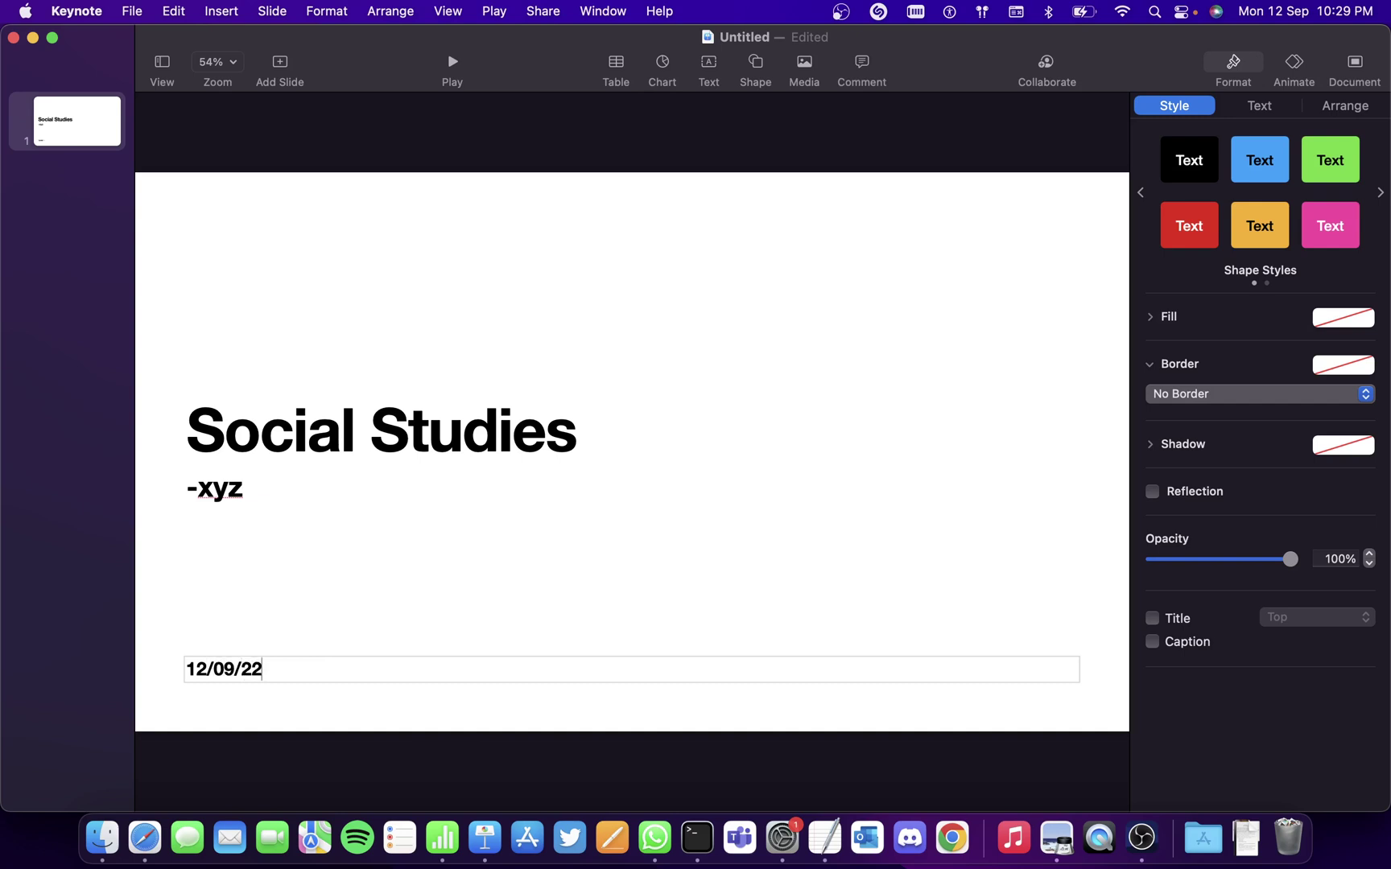
left_click(151, 333)
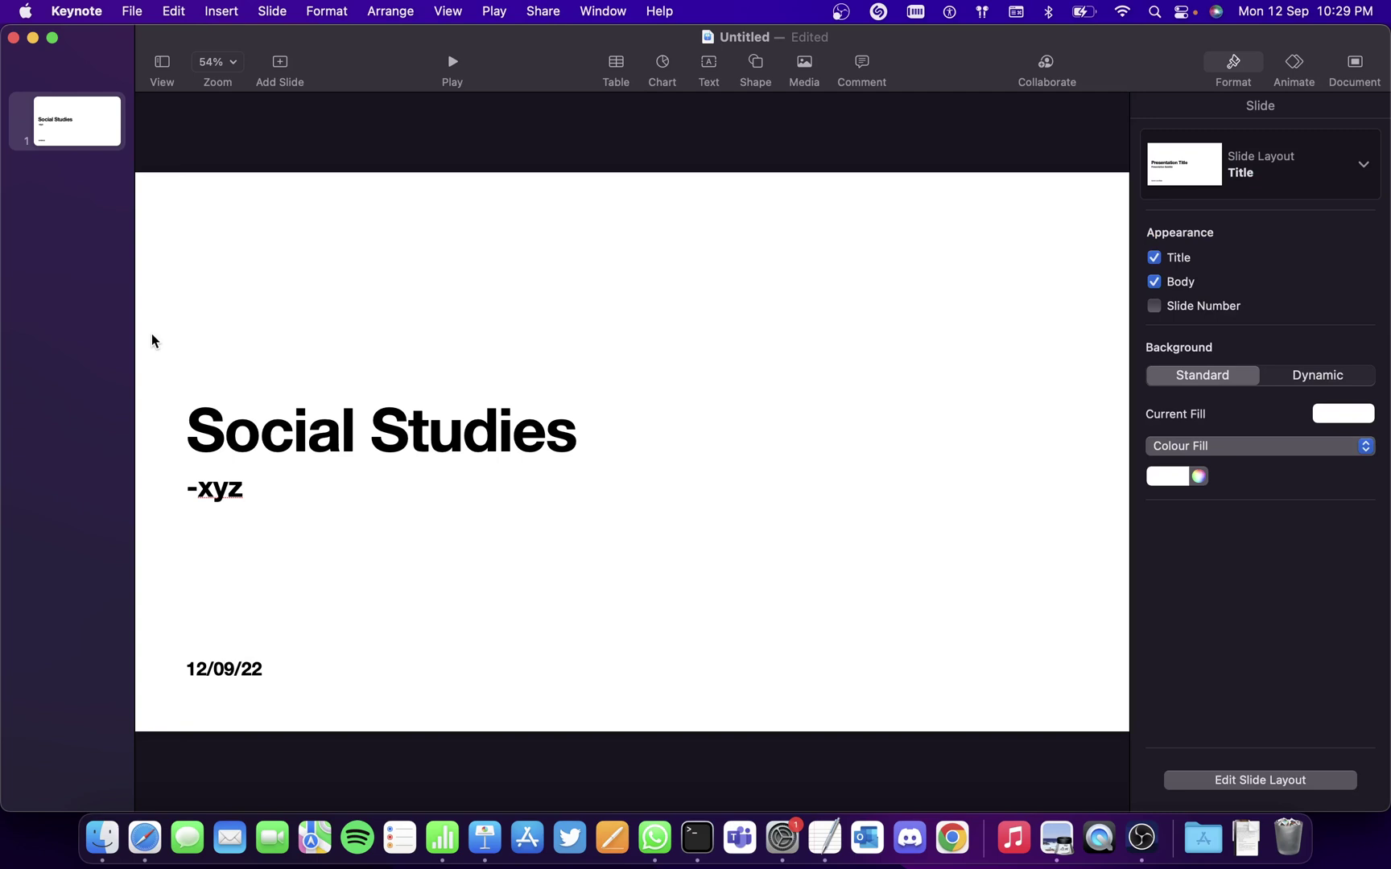
Add a second slide titled 'History' and delete its subtitle box.
left_click(283, 12)
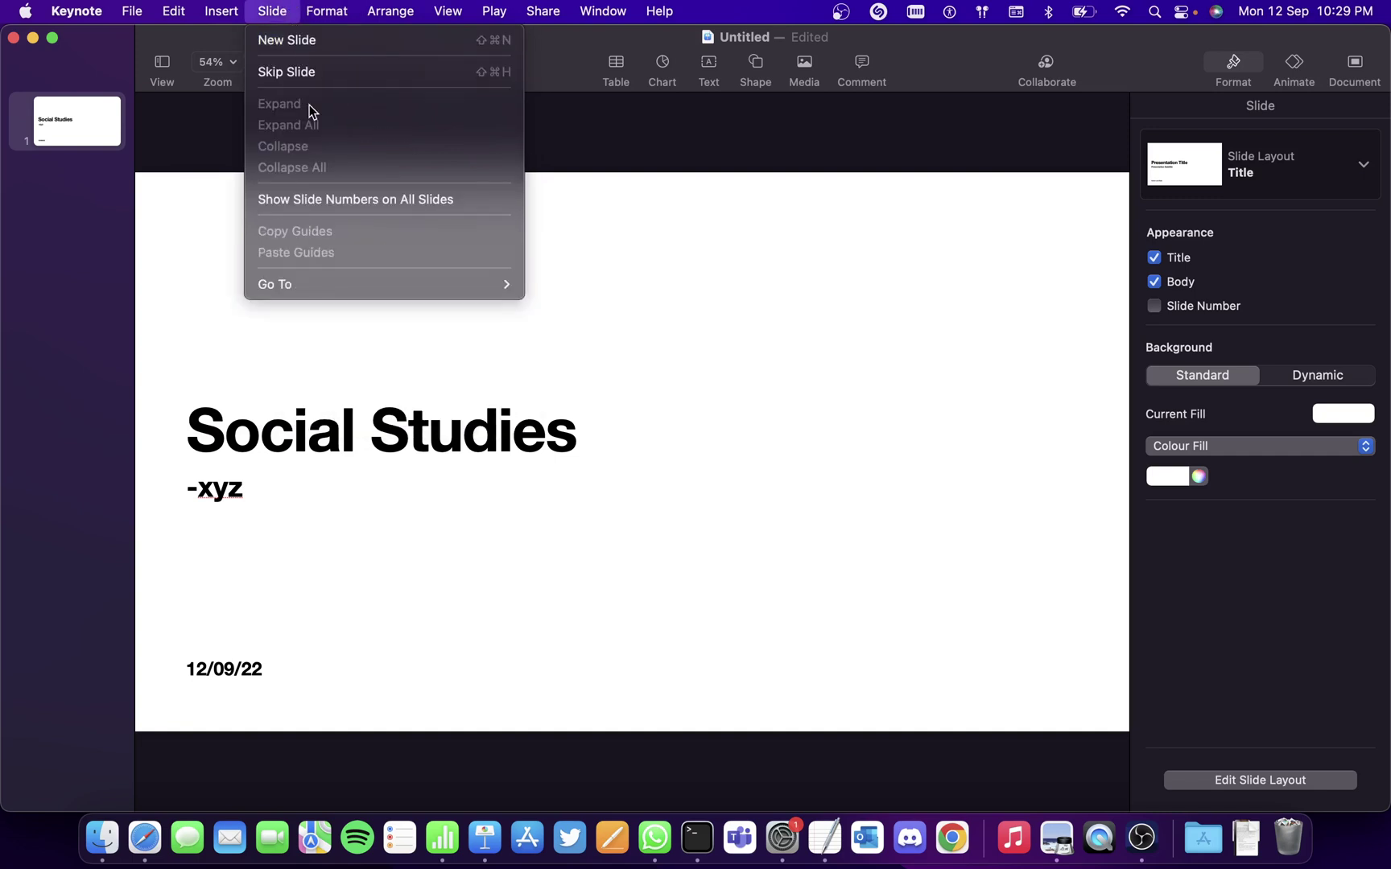
left_click(287, 50)
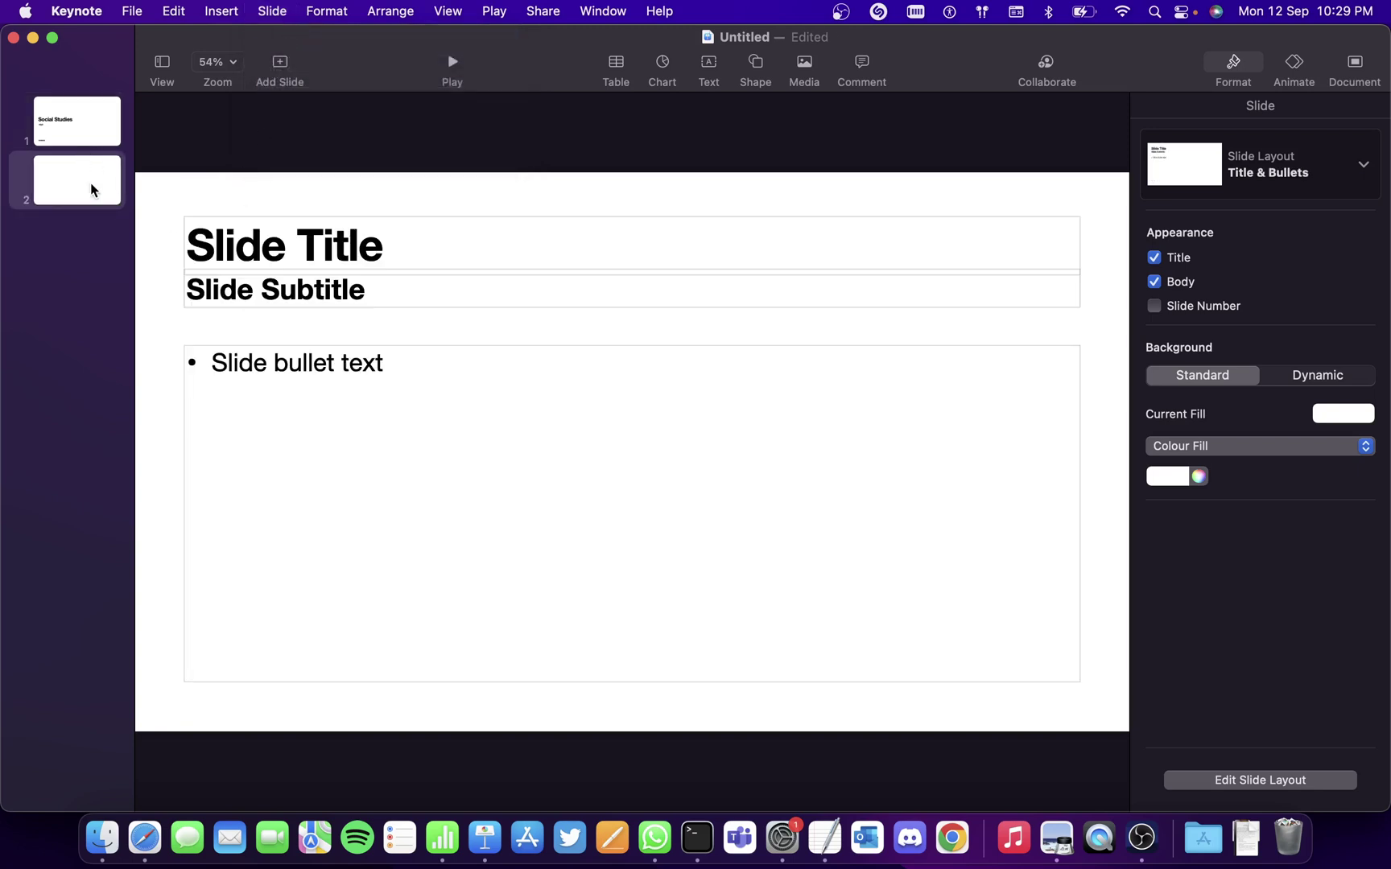
left_click(403, 249)
left_click(375, 247)
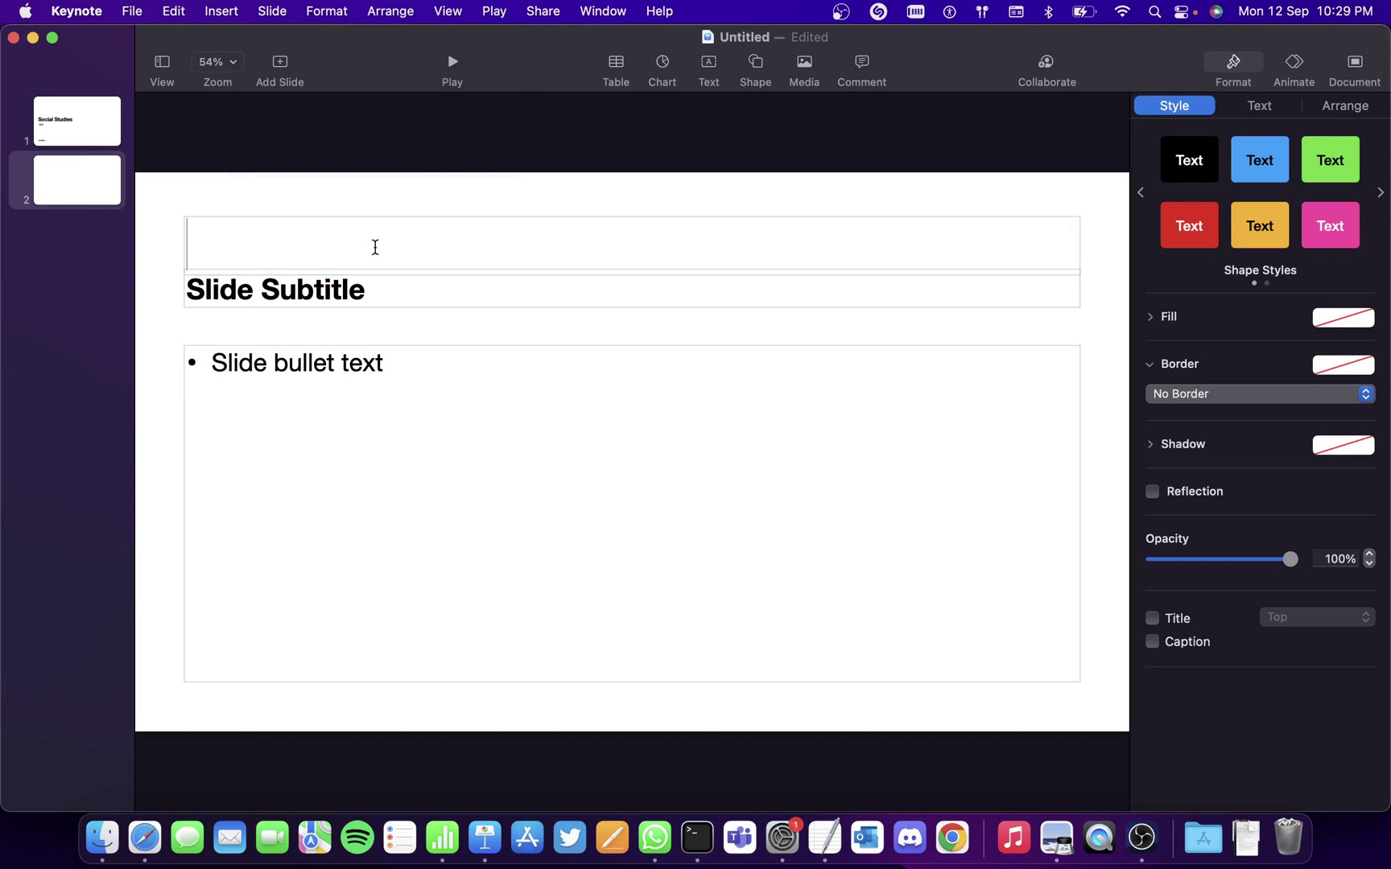
type("Hi")
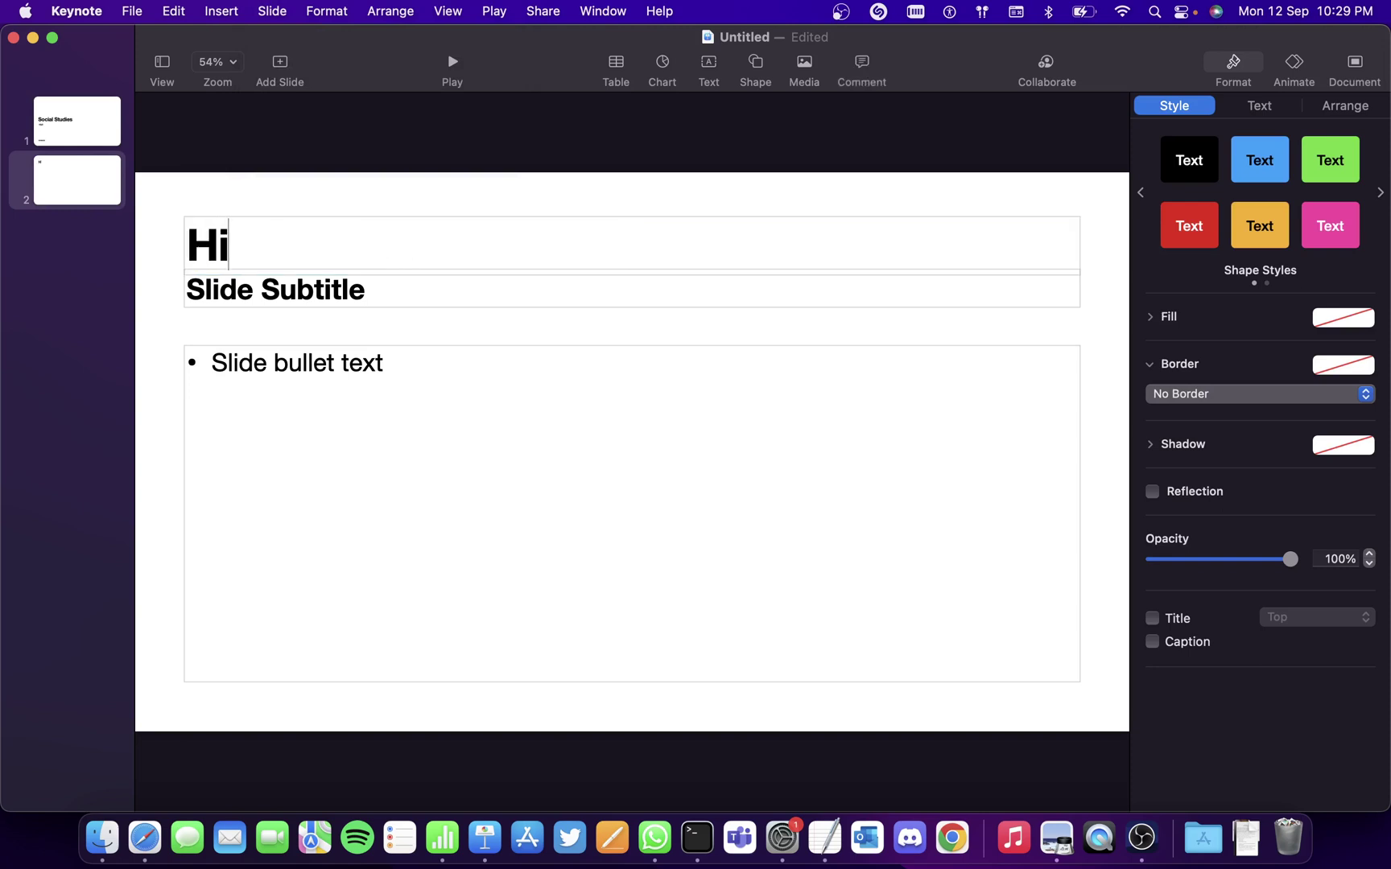
type("story")
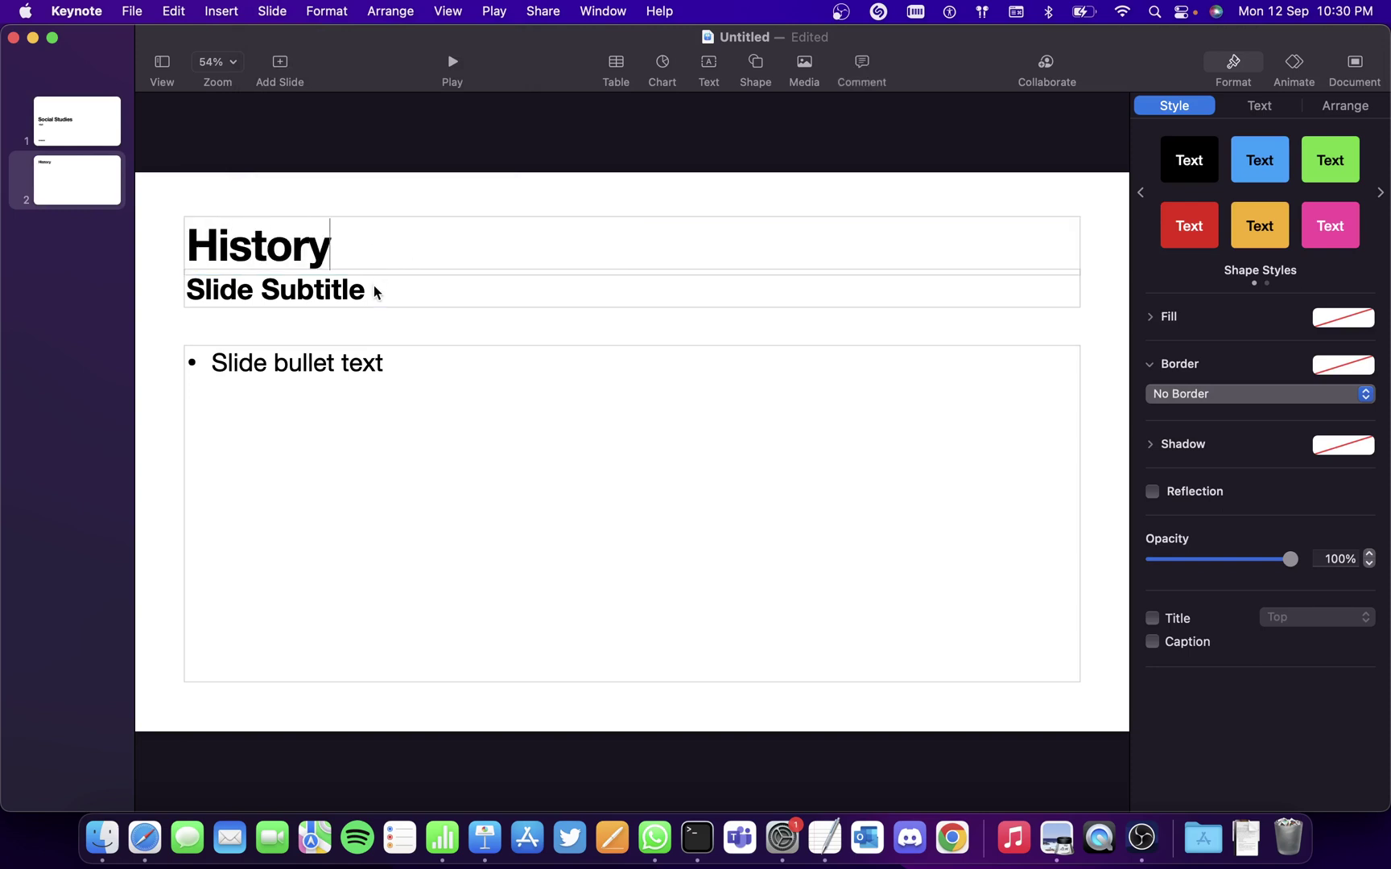
left_click(375, 292)
key("Delete")
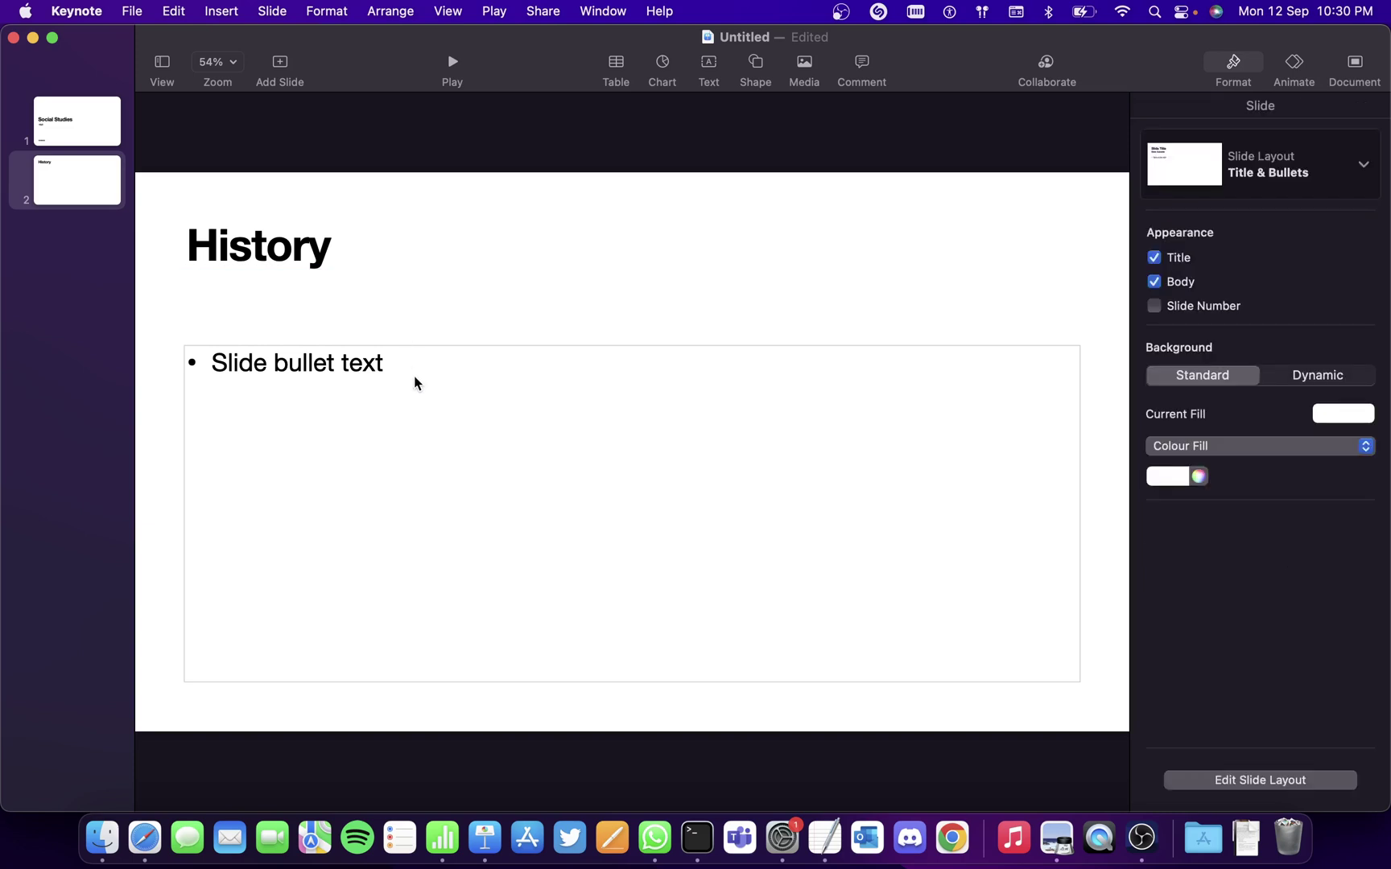
Fill the bullet list with 'Mughal Empire' and 'Sultans'.
left_click(391, 368)
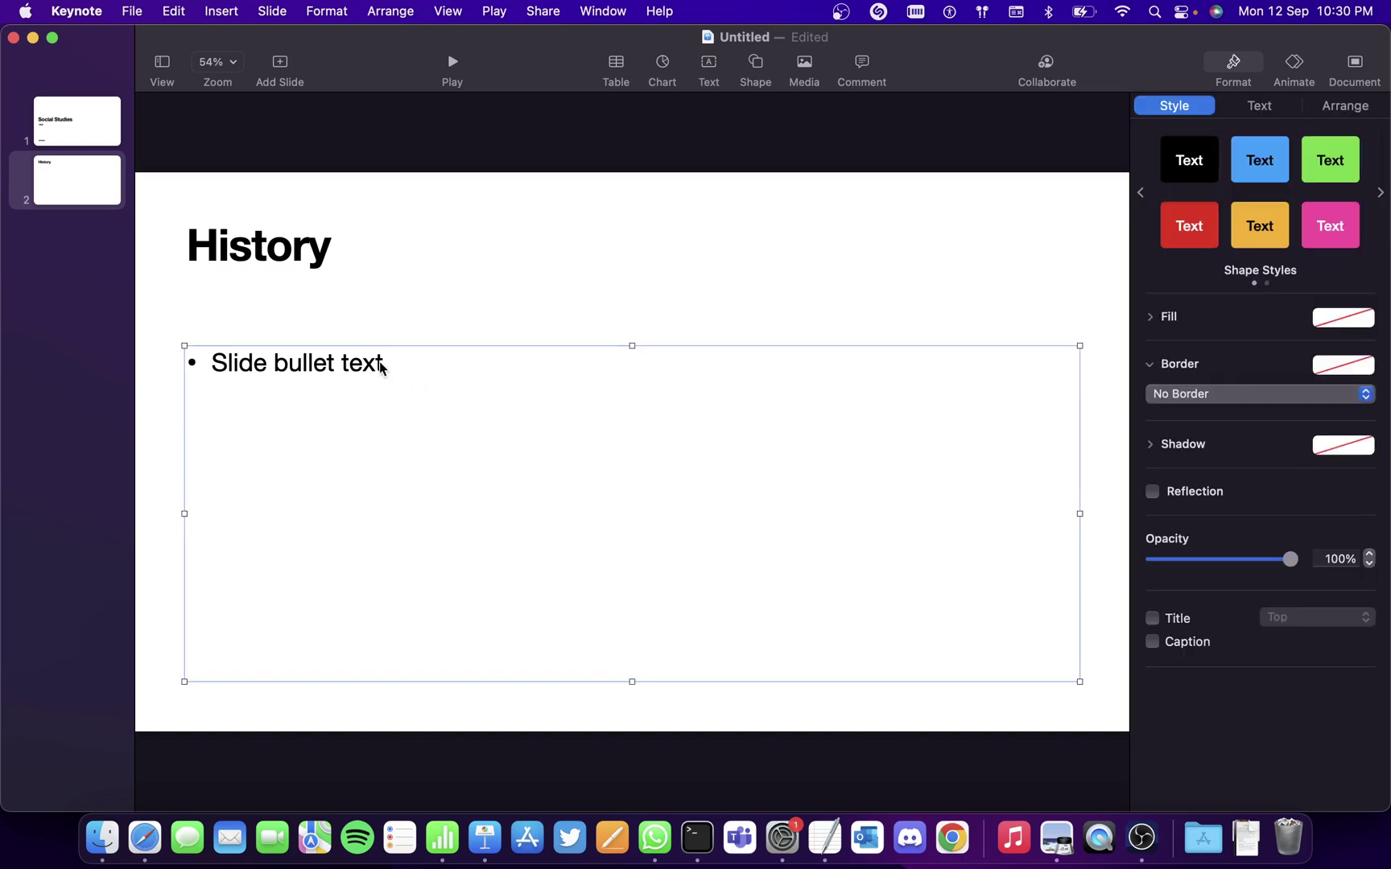
left_click(378, 365)
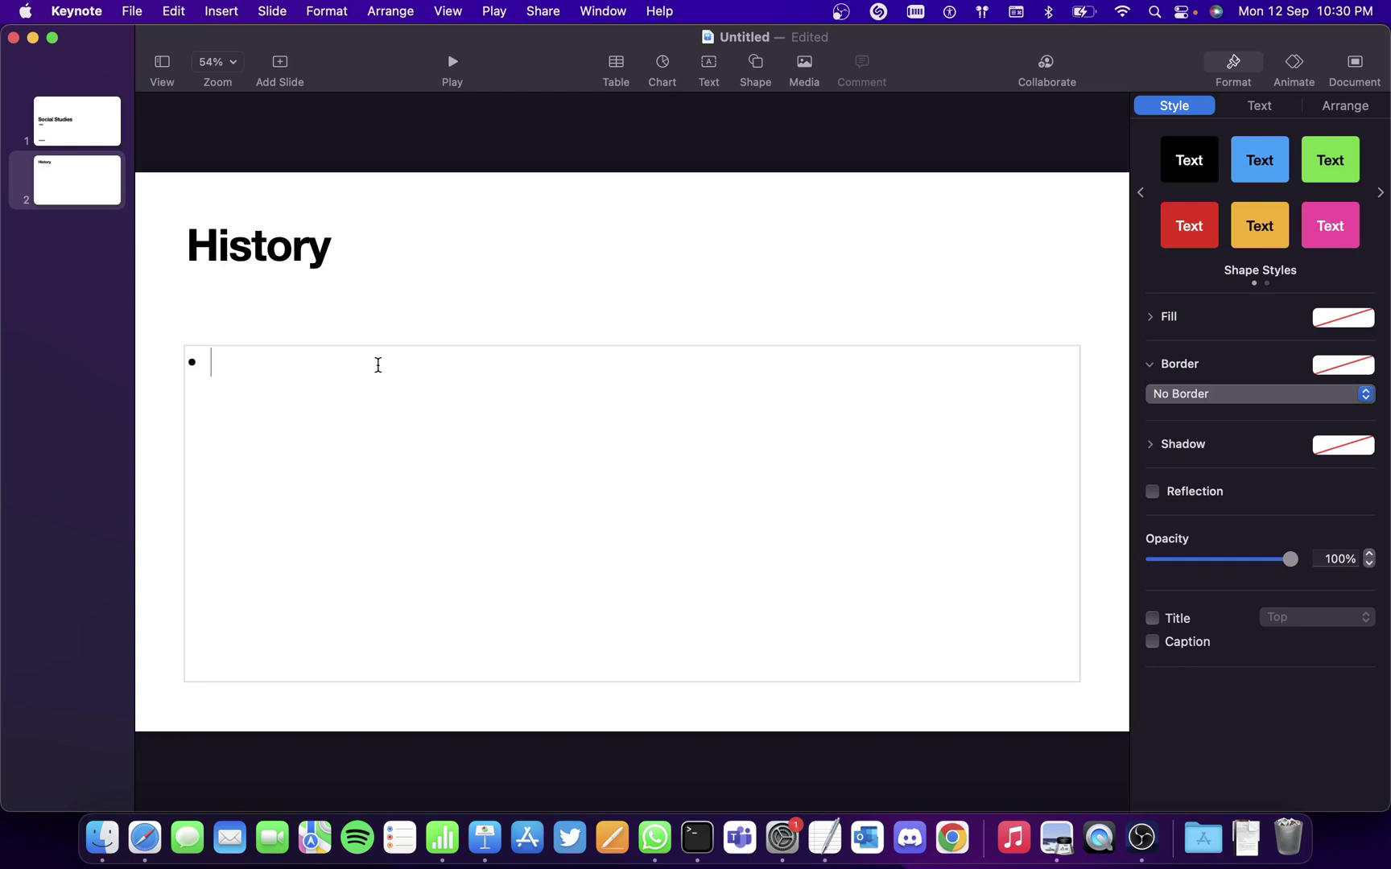
type("Mughal")
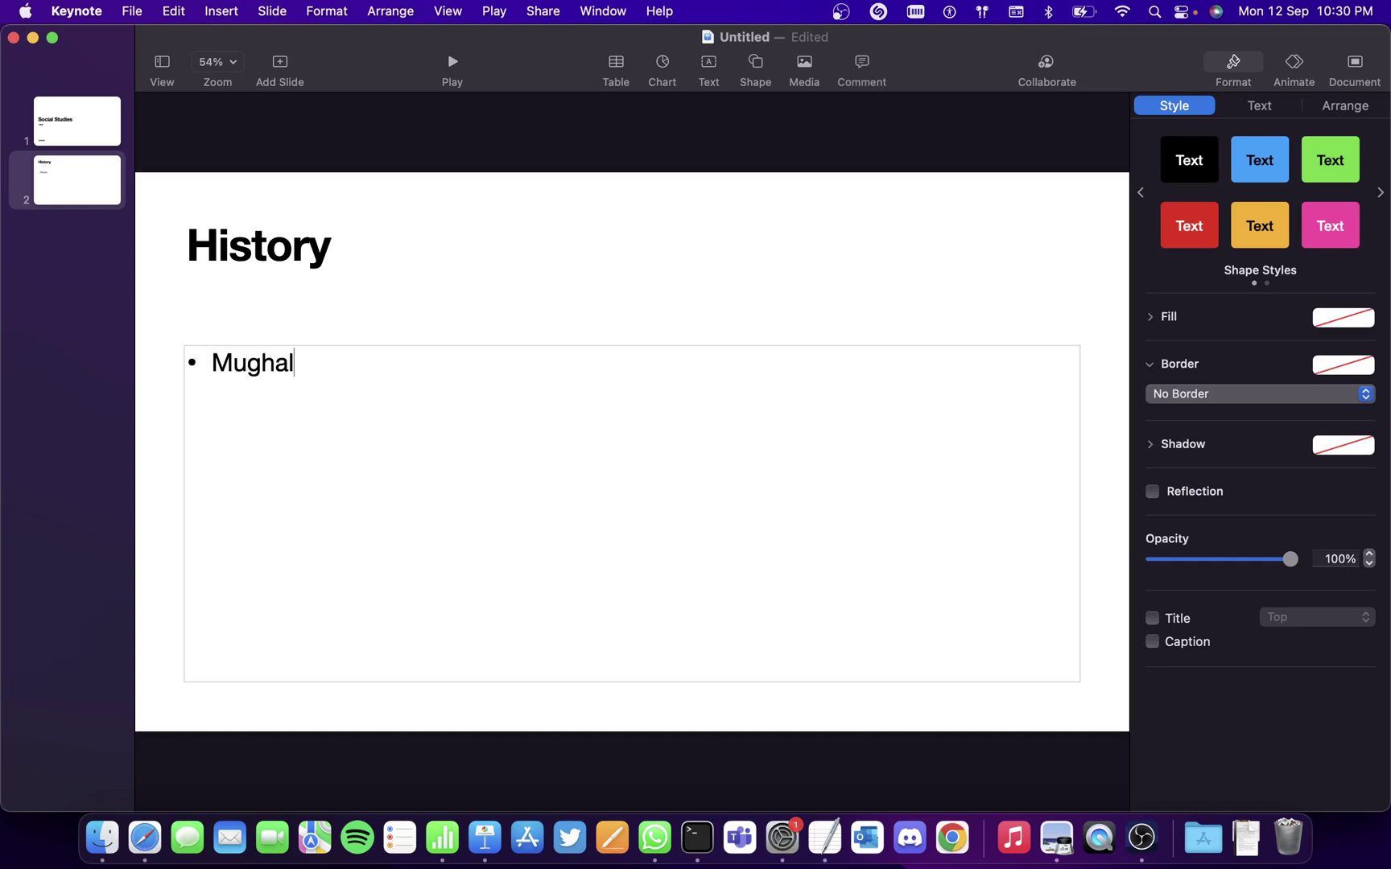
type(" EMpire")
key("BackSpace")
key("BackSpace")
key("BackSpace")
key("BackSpace")
key("BackSpace")
type("mpire")
key("Return")
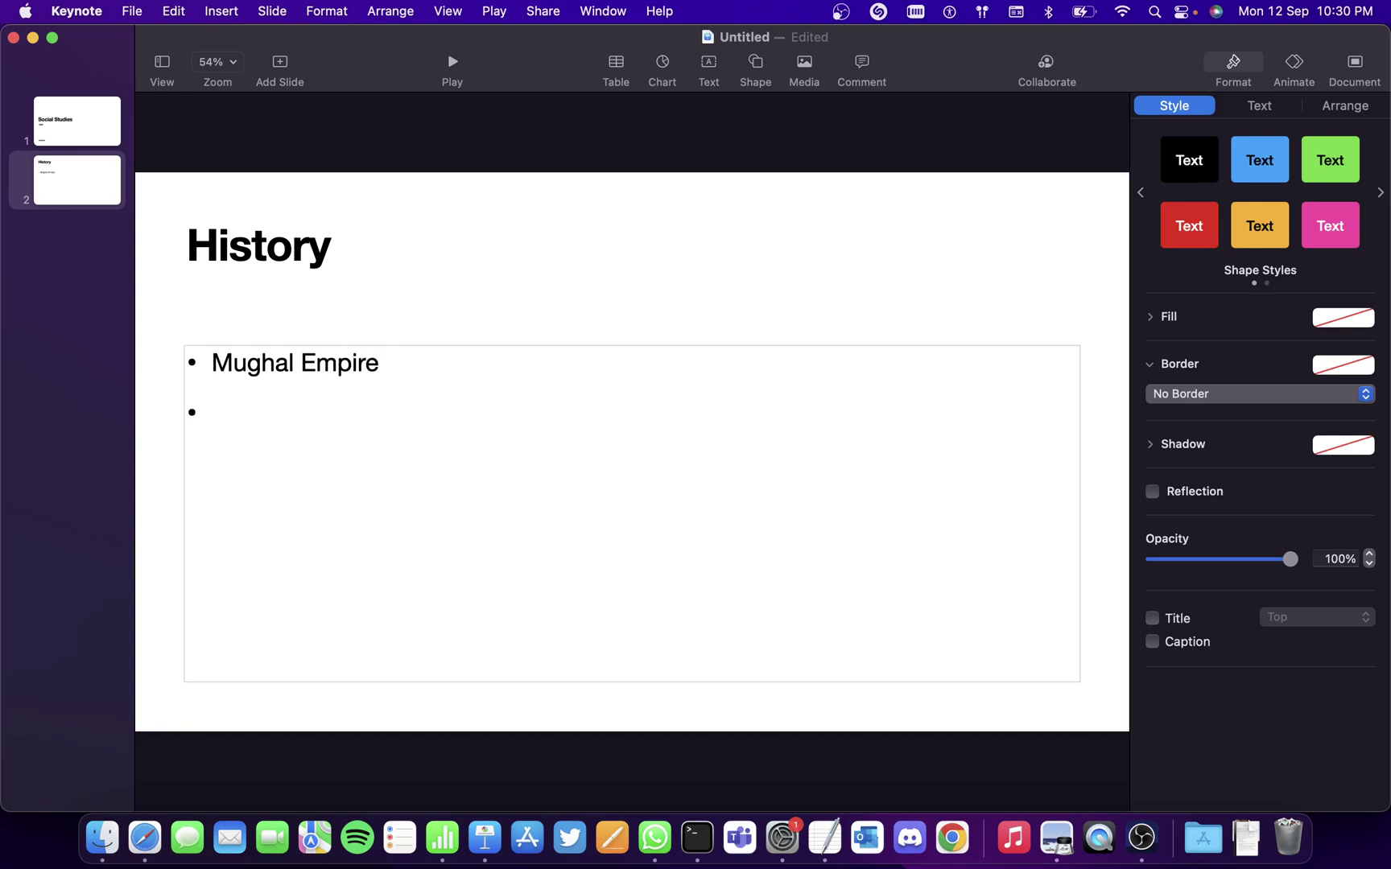
type("Sult")
type("a")
key("BackSpace")
type("tans")
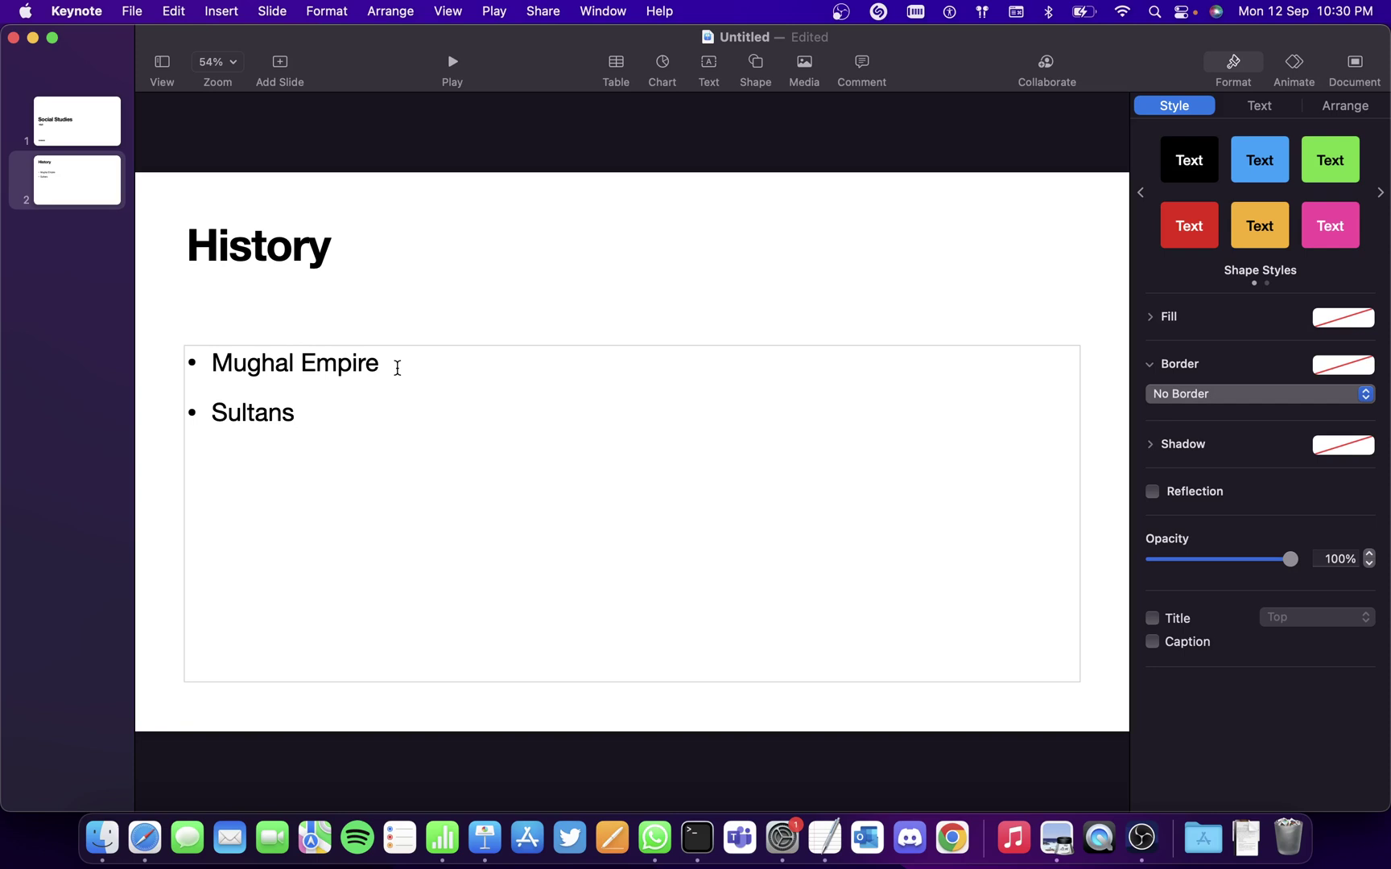
Make the 'Mughal Empire' bullet bold via Format > Font.
left_click_drag(394, 368, 215, 359)
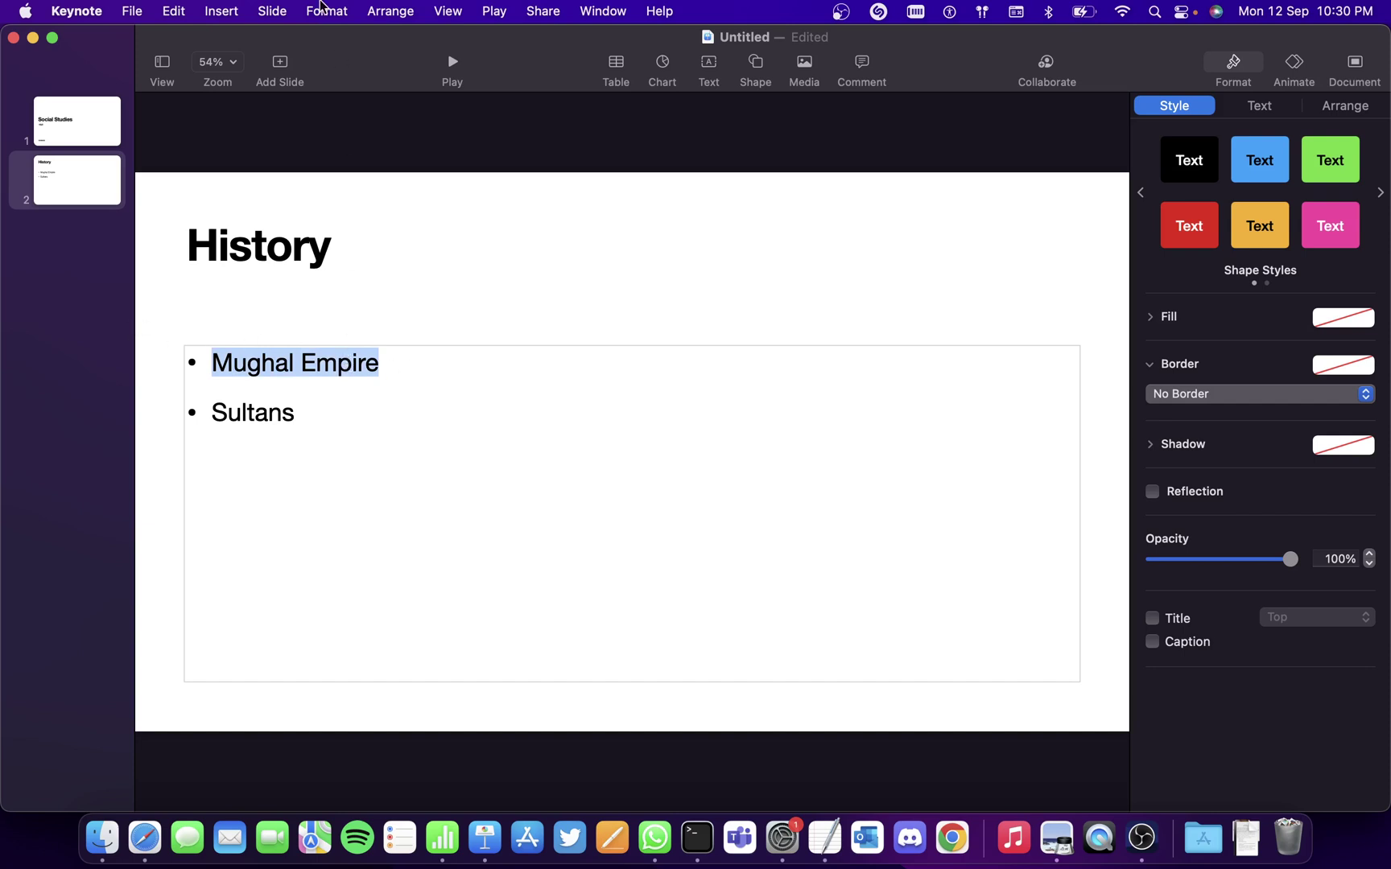
left_click(320, 9)
mouse_move(355, 40)
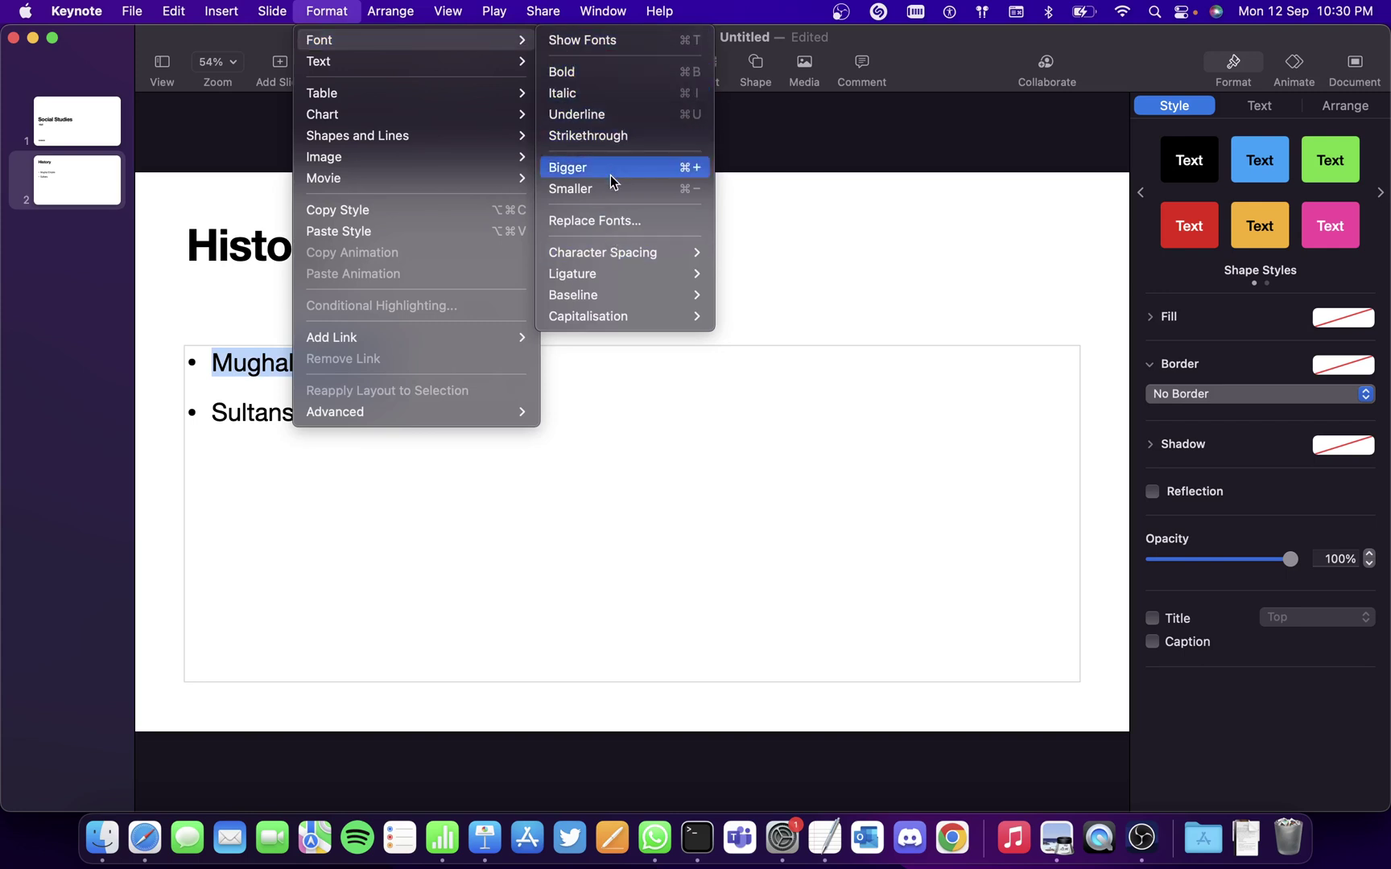
left_click(615, 73)
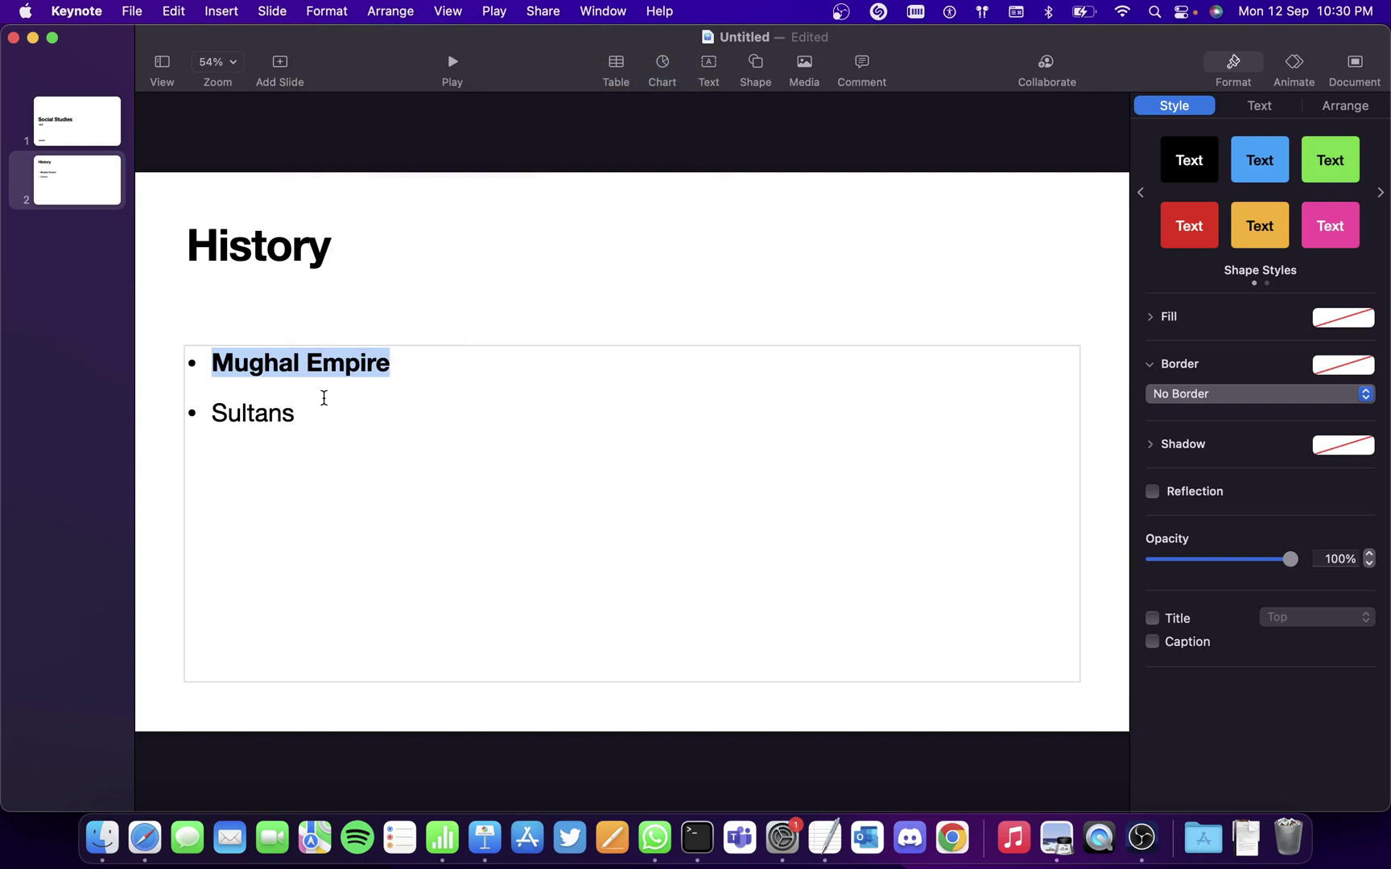
Italicise the 'Sultans' bullet via Format > Font.
left_click(322, 400)
left_click_drag(318, 405, 208, 412)
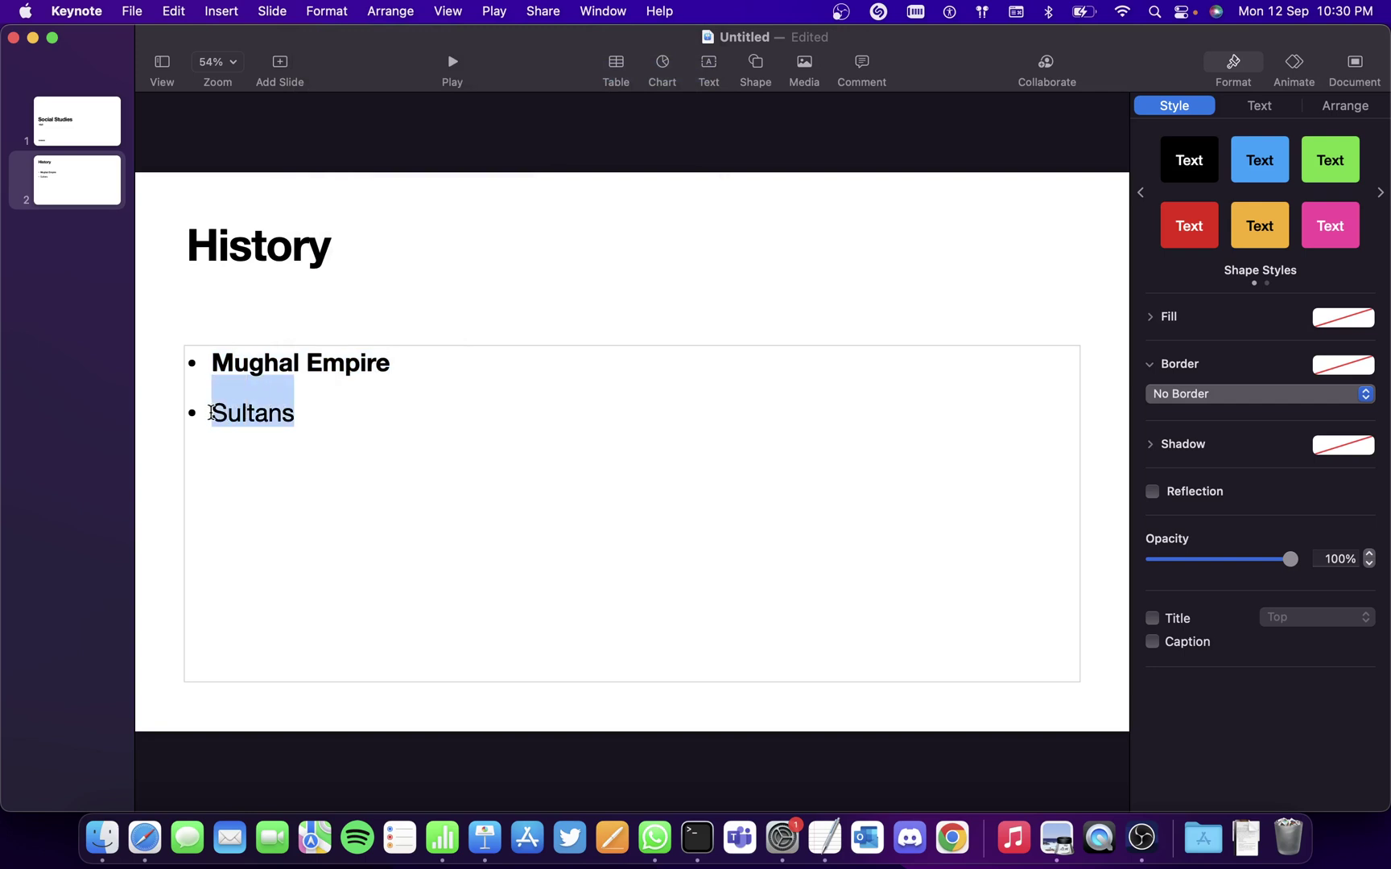
left_click(326, 11)
mouse_move(495, 39)
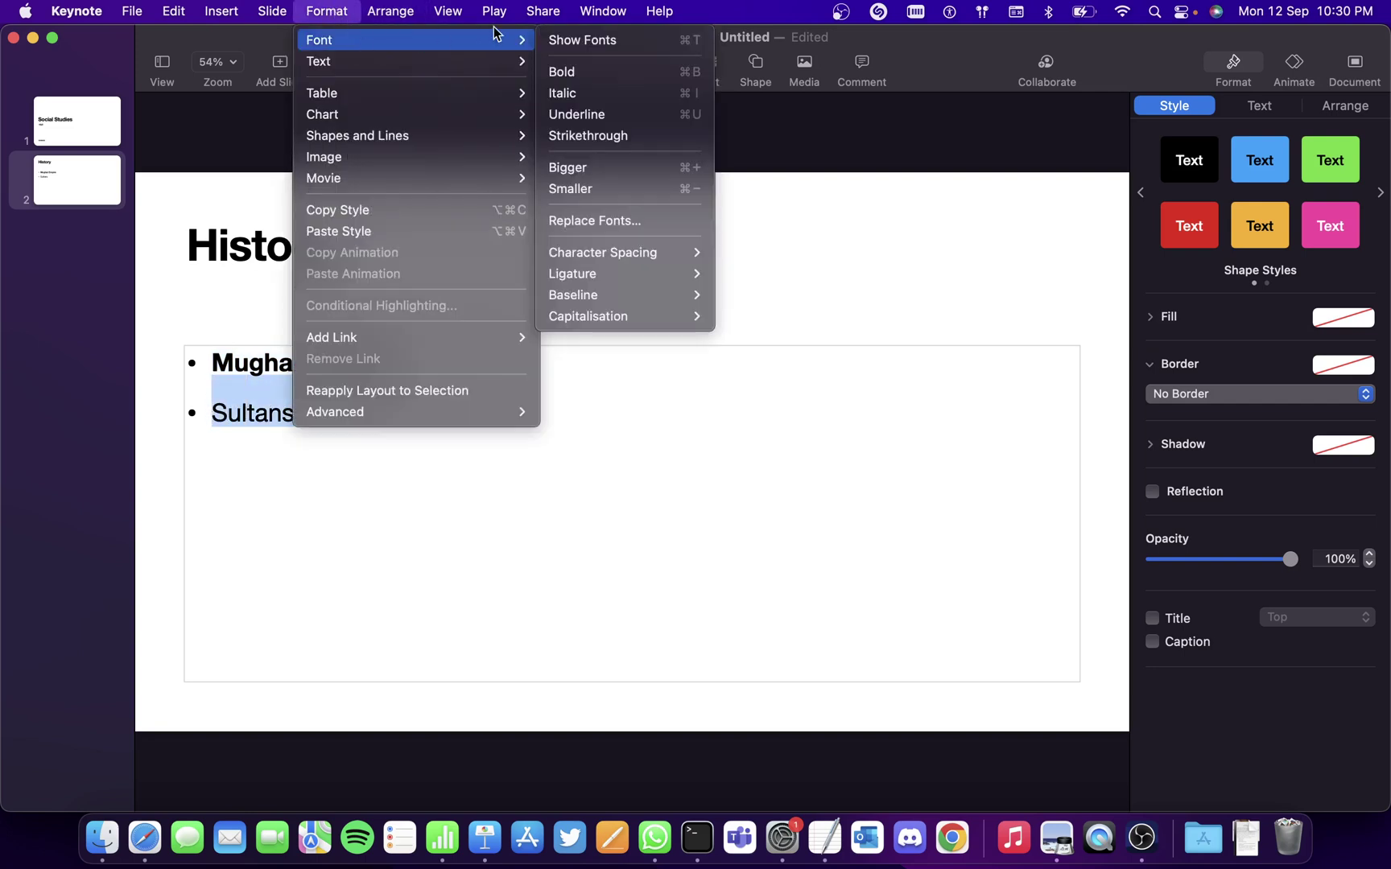
left_click(586, 90)
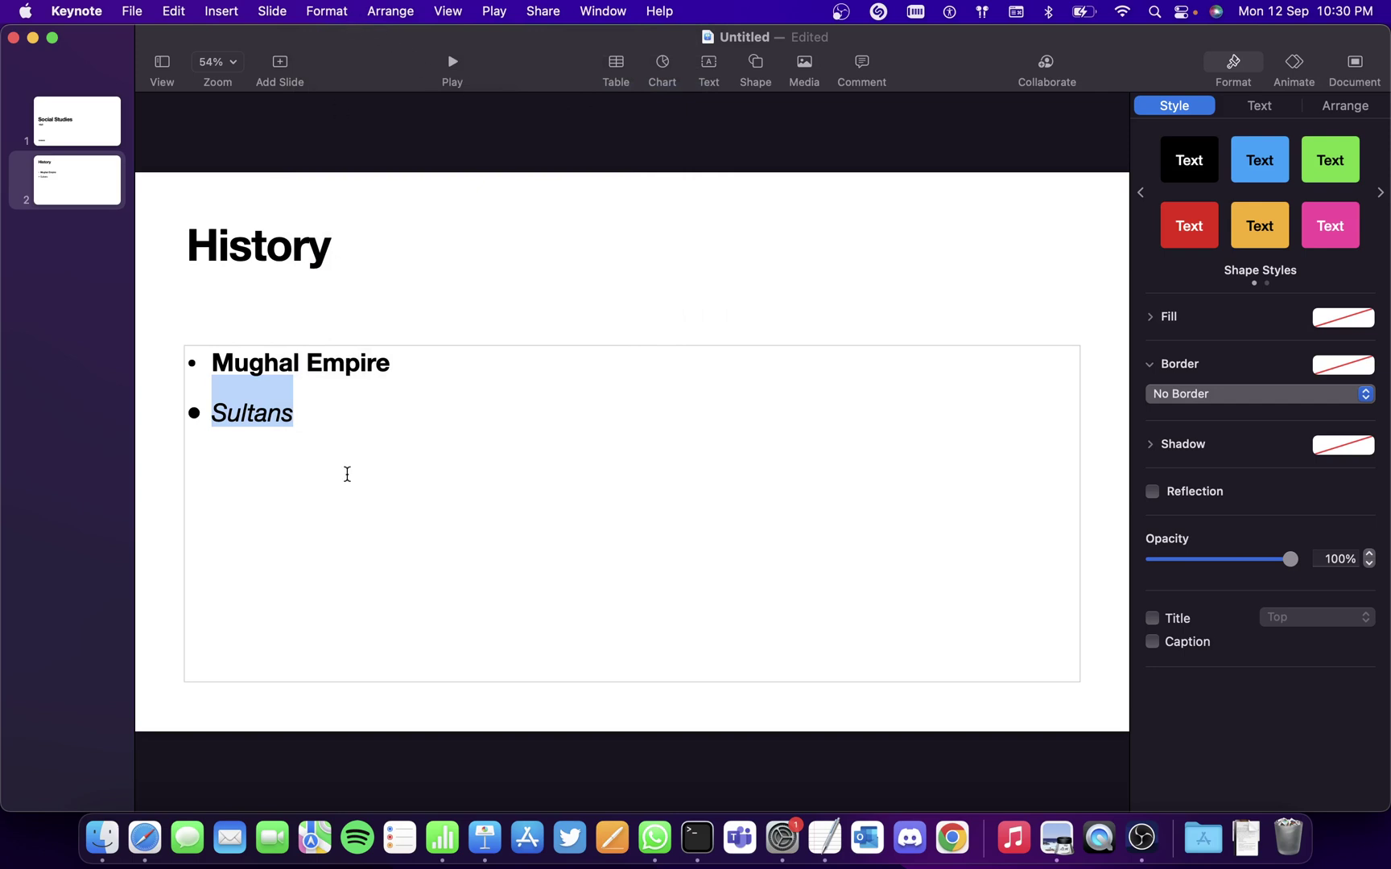
left_click(345, 467)
left_click(327, 12)
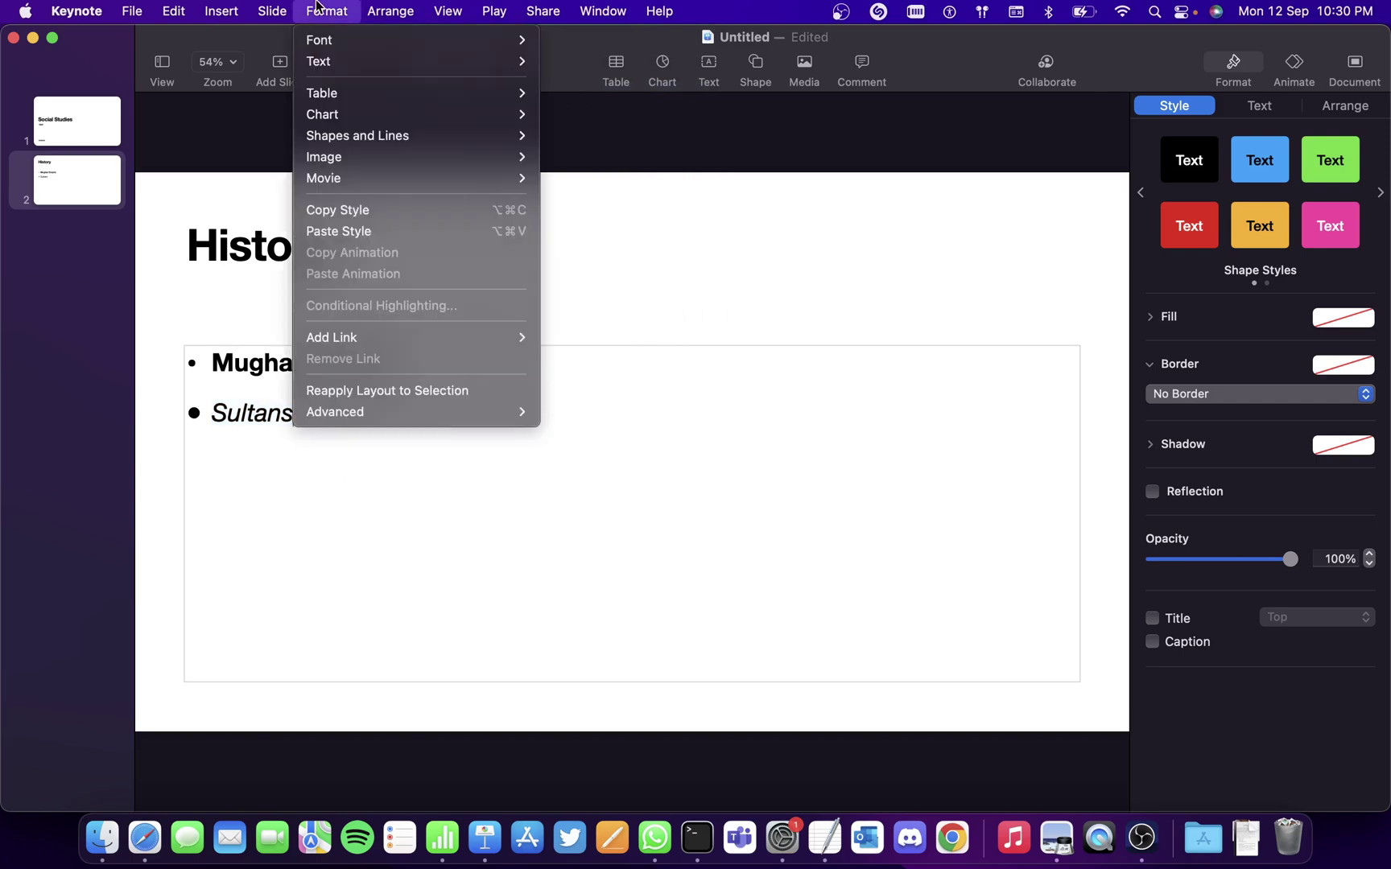
mouse_move(351, 64)
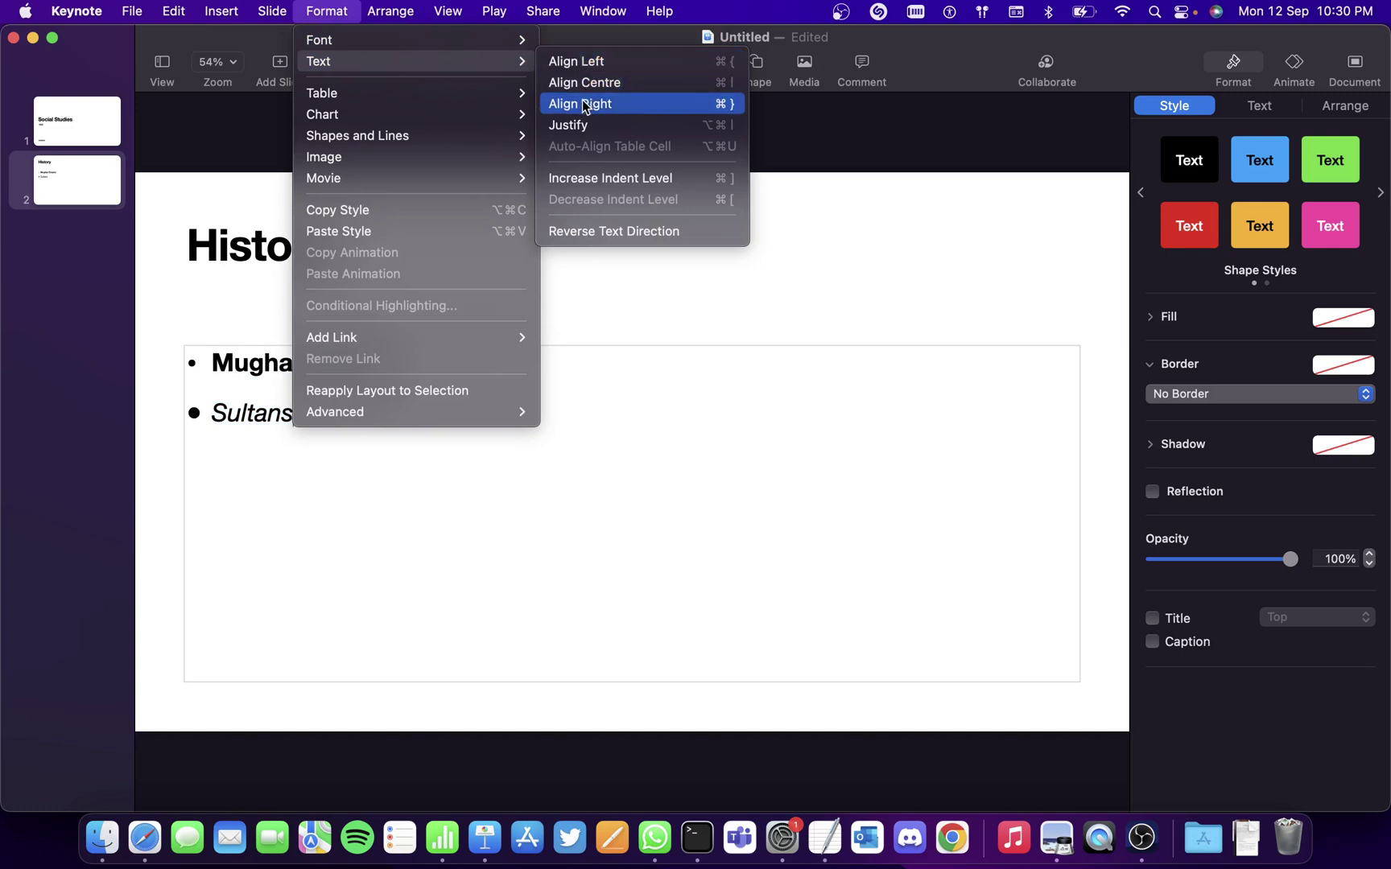
mouse_move(465, 98)
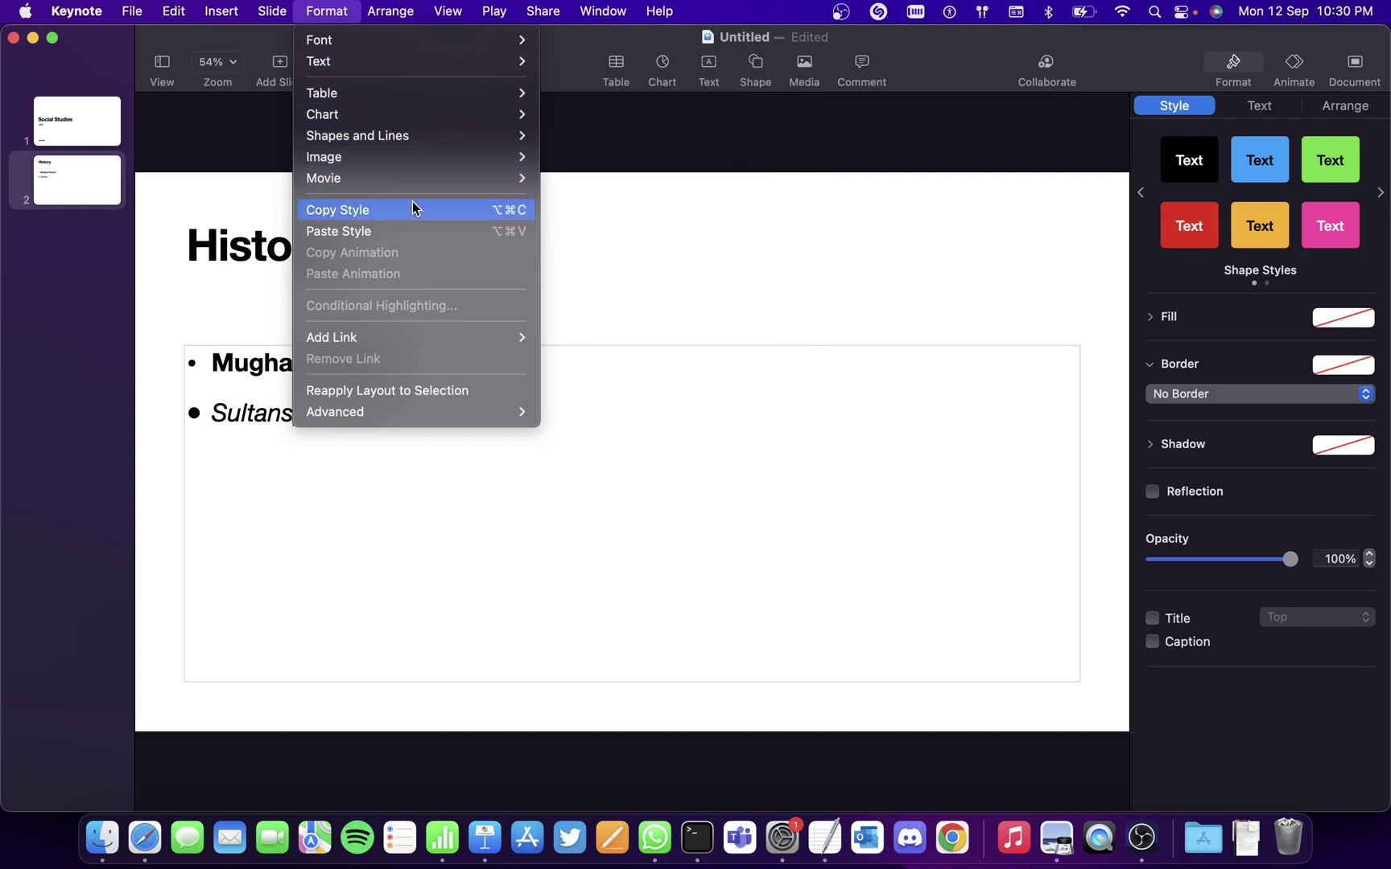
Copy the bold style of 'Mughal Empire' and paste it onto 'Sultans'.
left_click(249, 300)
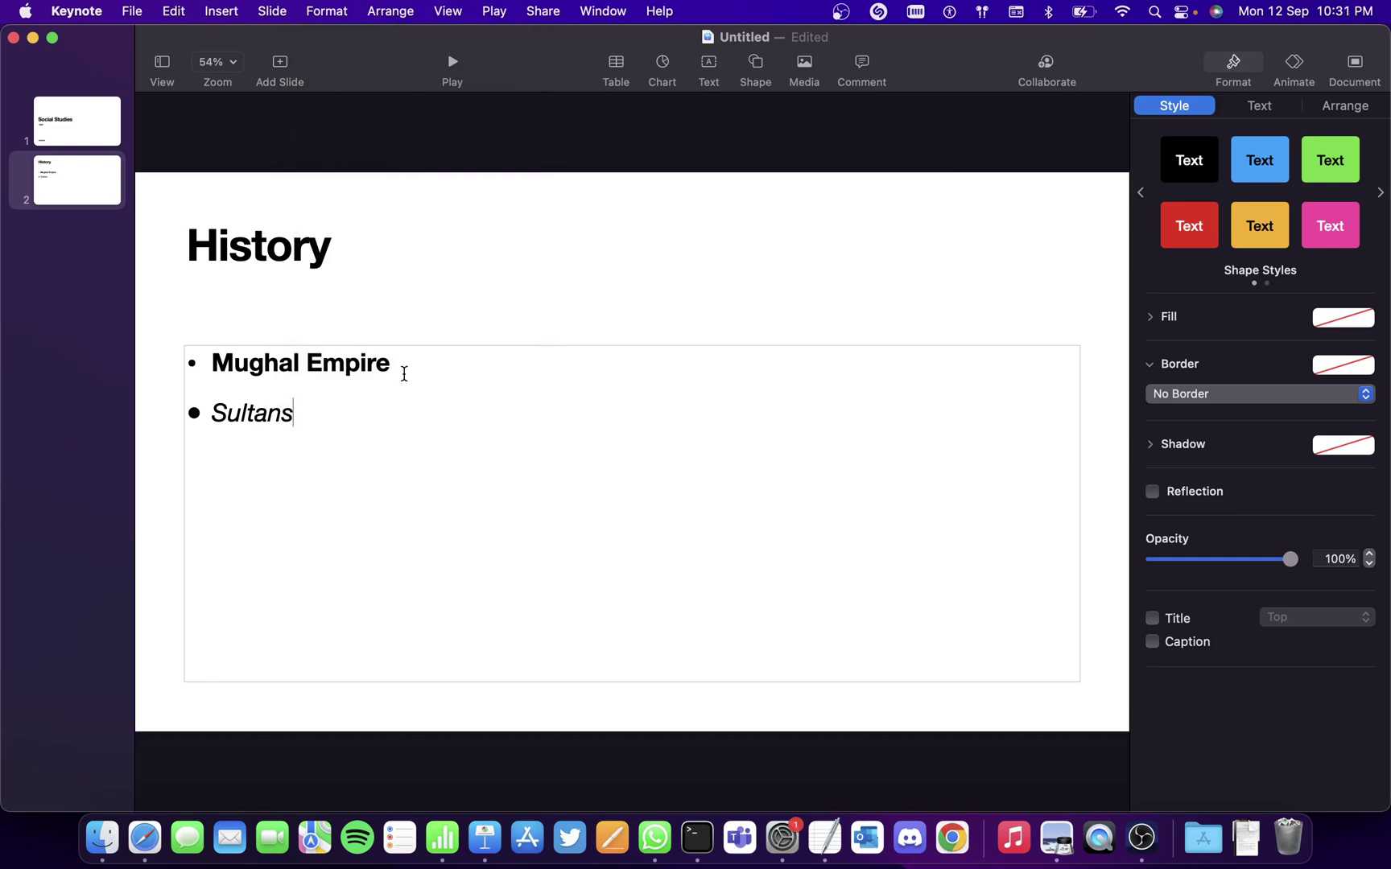
left_click(402, 368)
left_click_drag(403, 368, 221, 376)
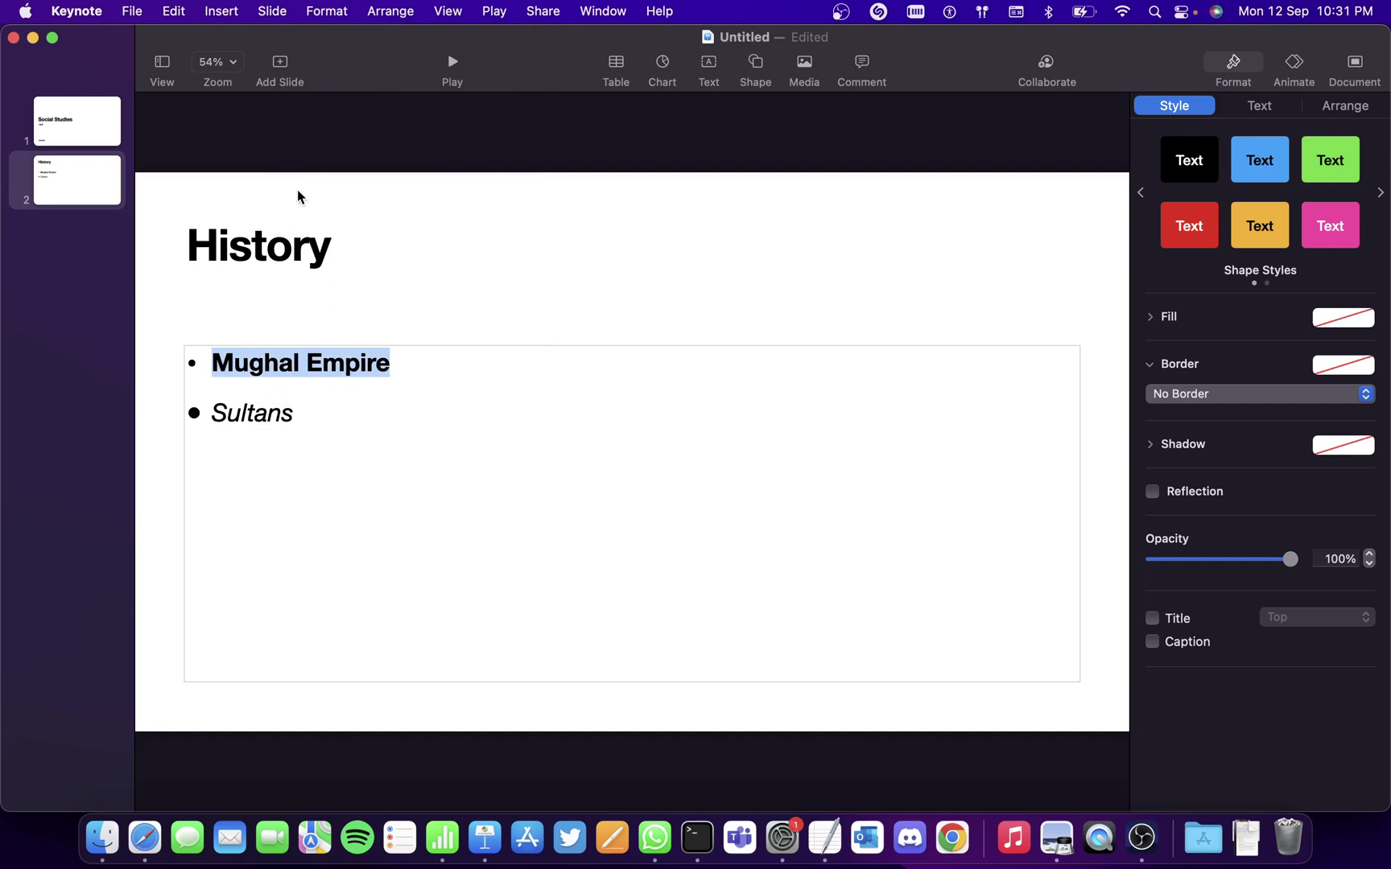
left_click(341, 11)
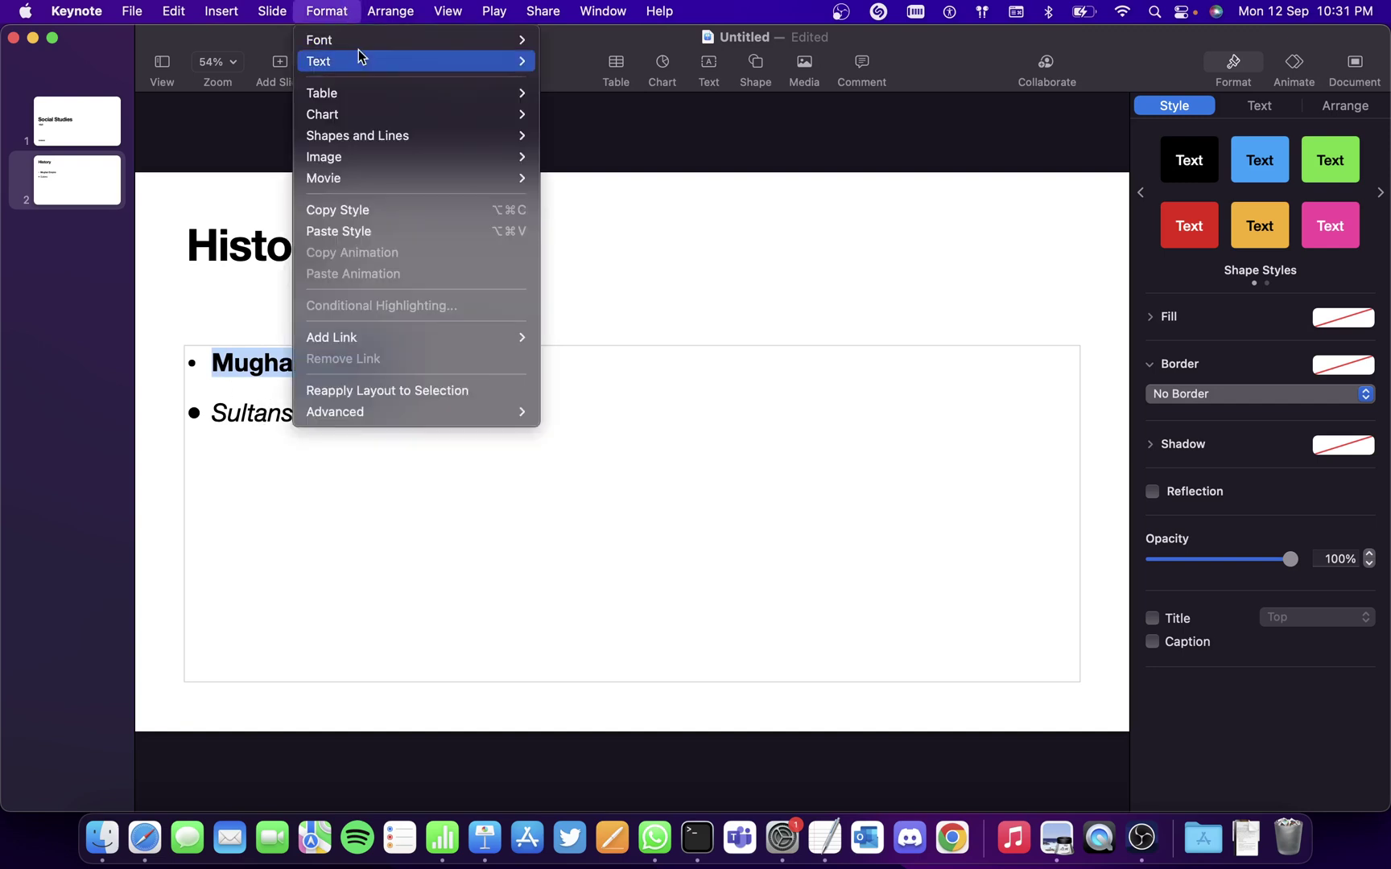
left_click(394, 211)
left_click(331, 411)
left_click_drag(299, 412, 208, 412)
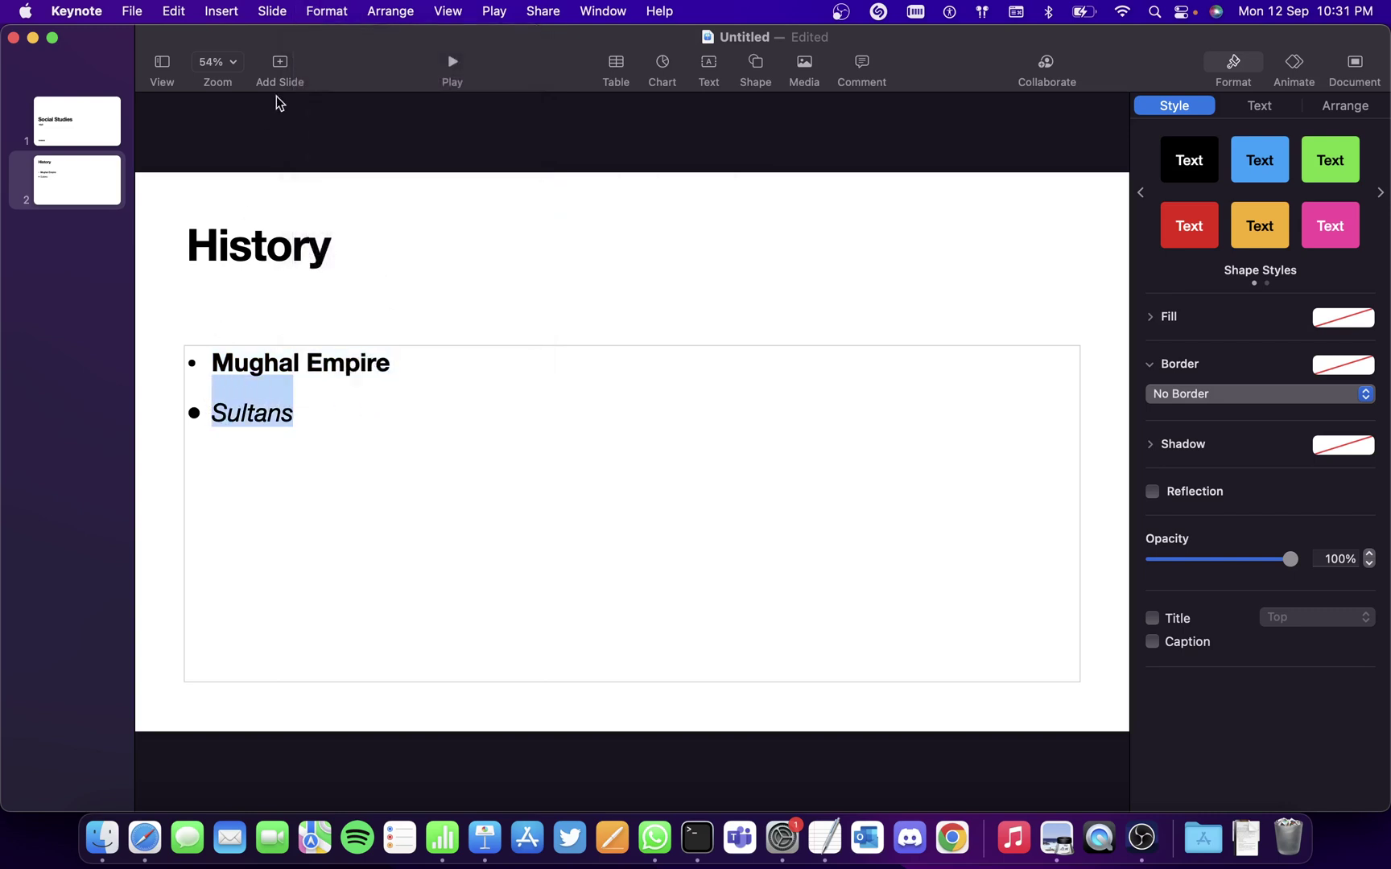
left_click(326, 11)
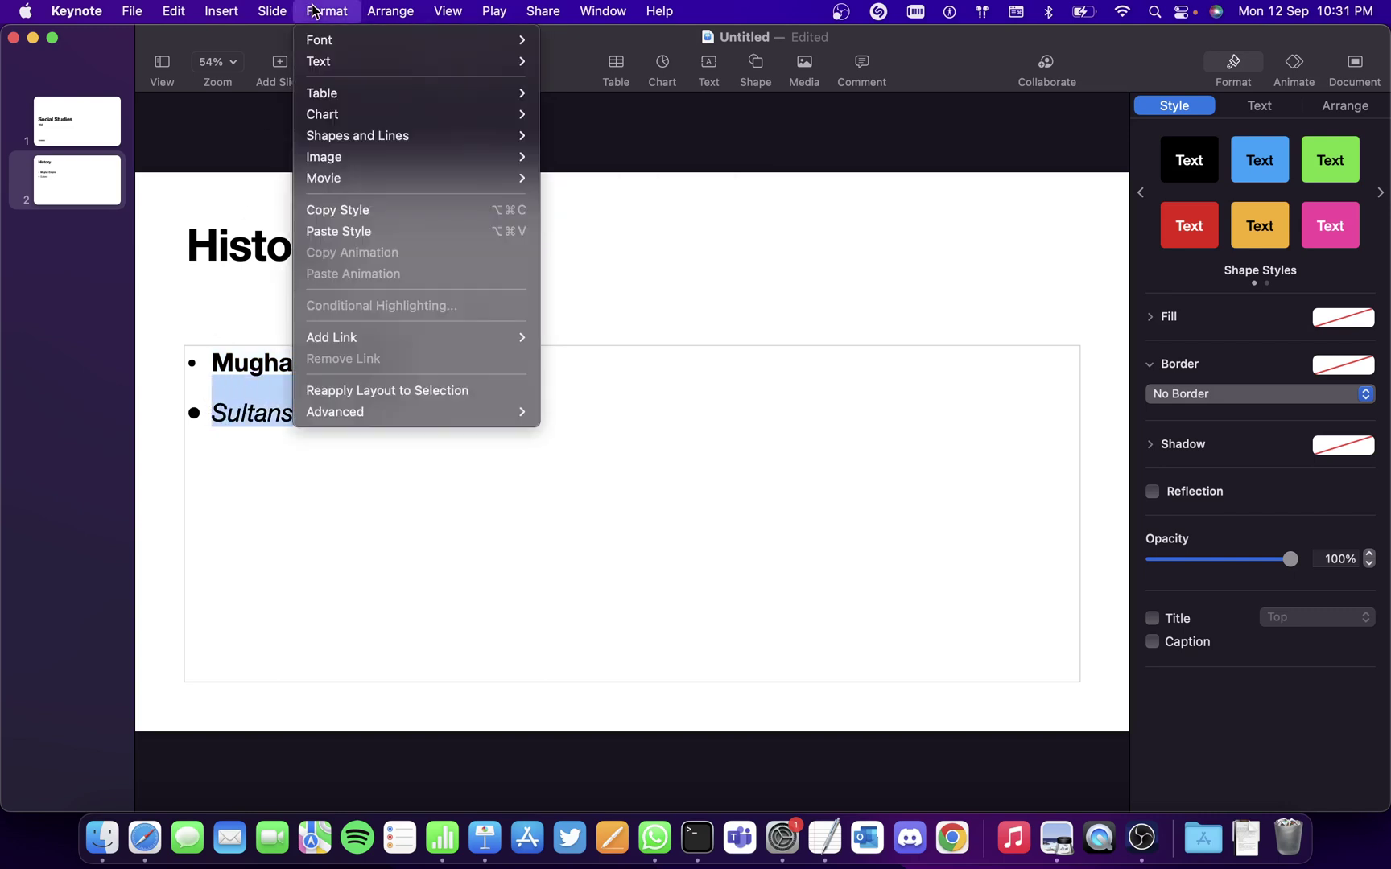
left_click(411, 235)
left_click(336, 501)
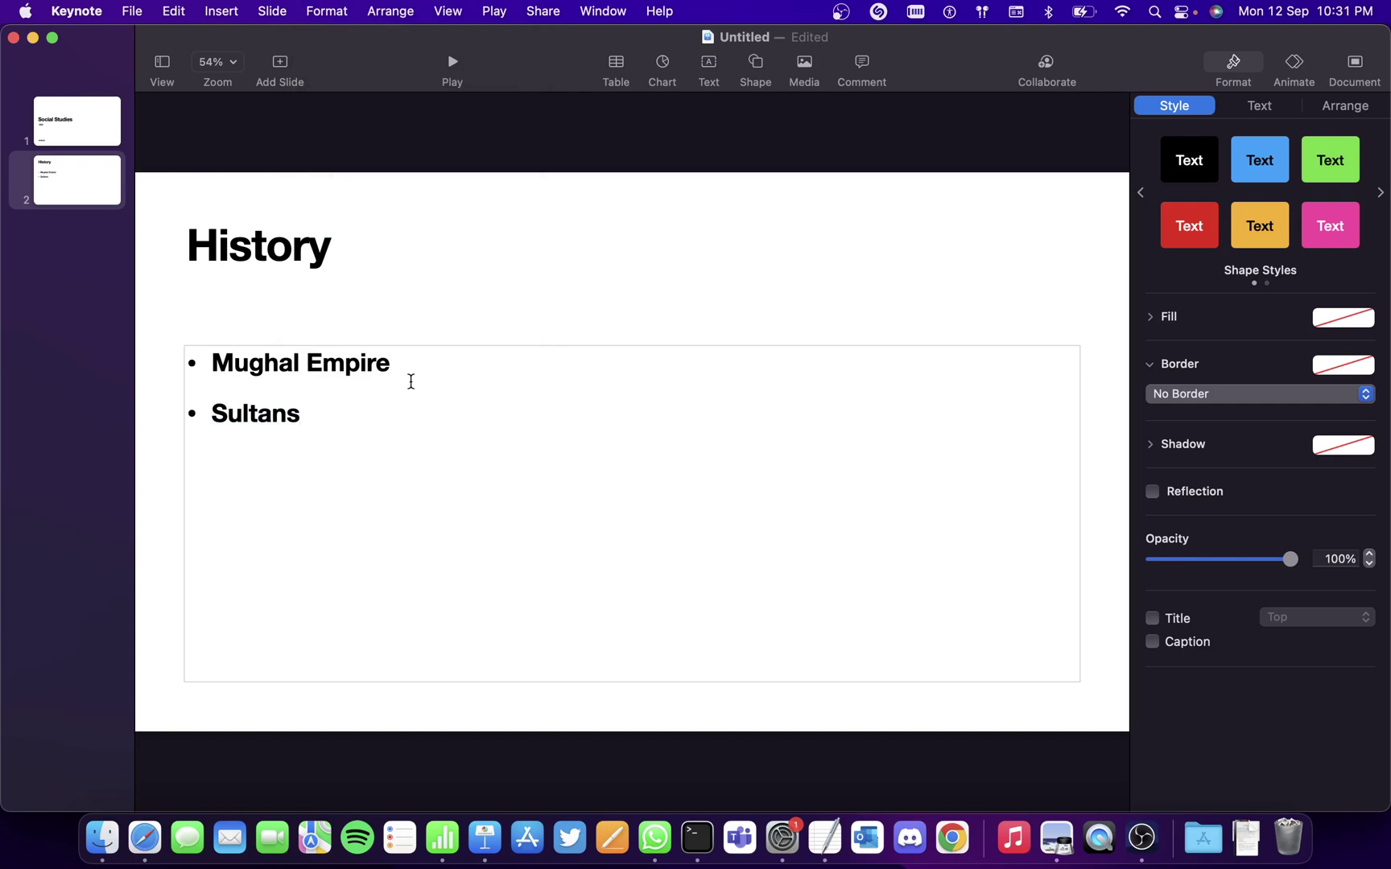
Give the bullet text a 3-second Blur build-in, replacing the initial Keyboard effect.
left_click_drag(395, 366, 223, 368)
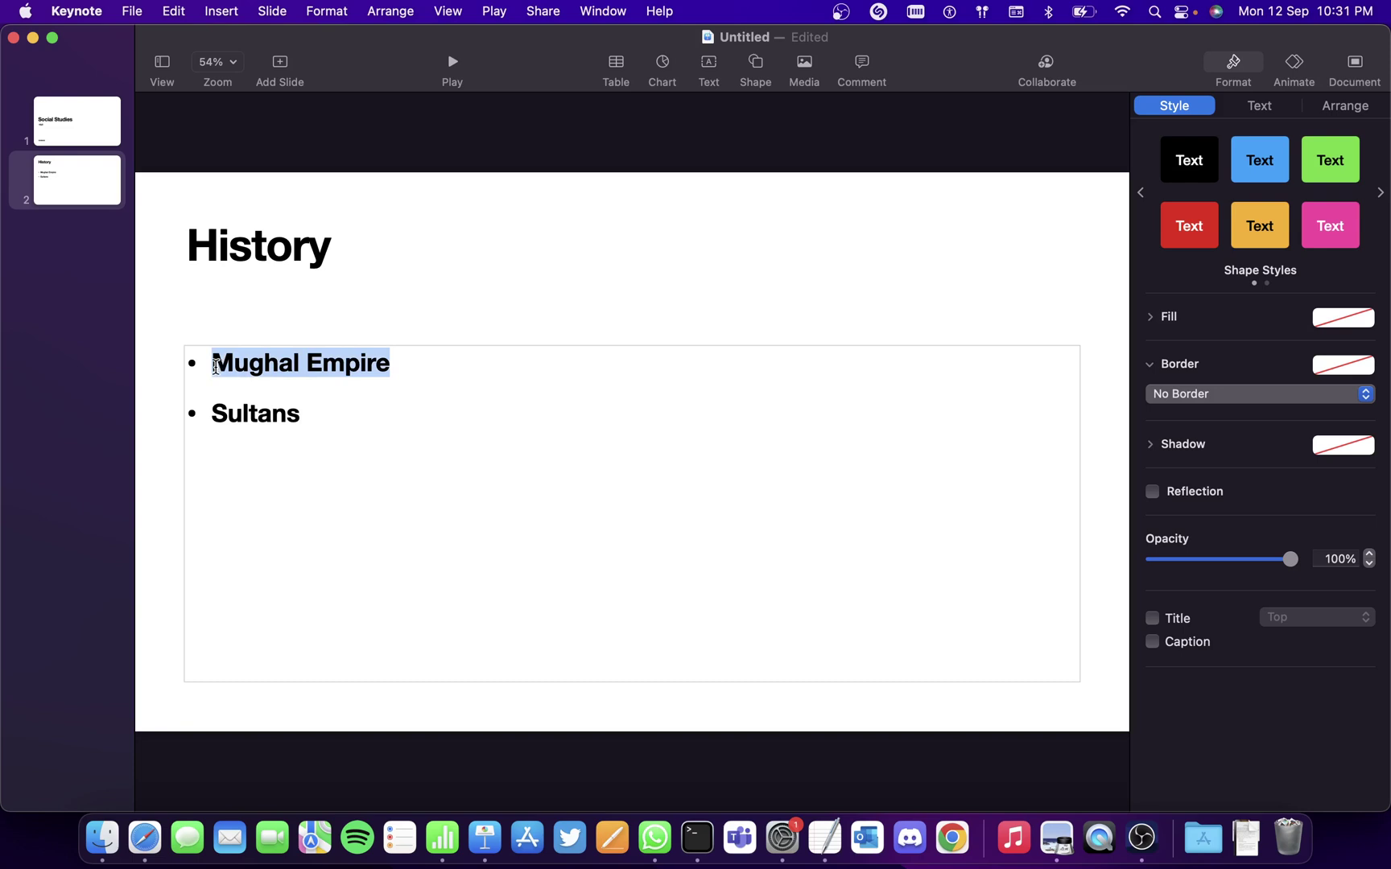
left_click_drag(612, 42, 618, 42)
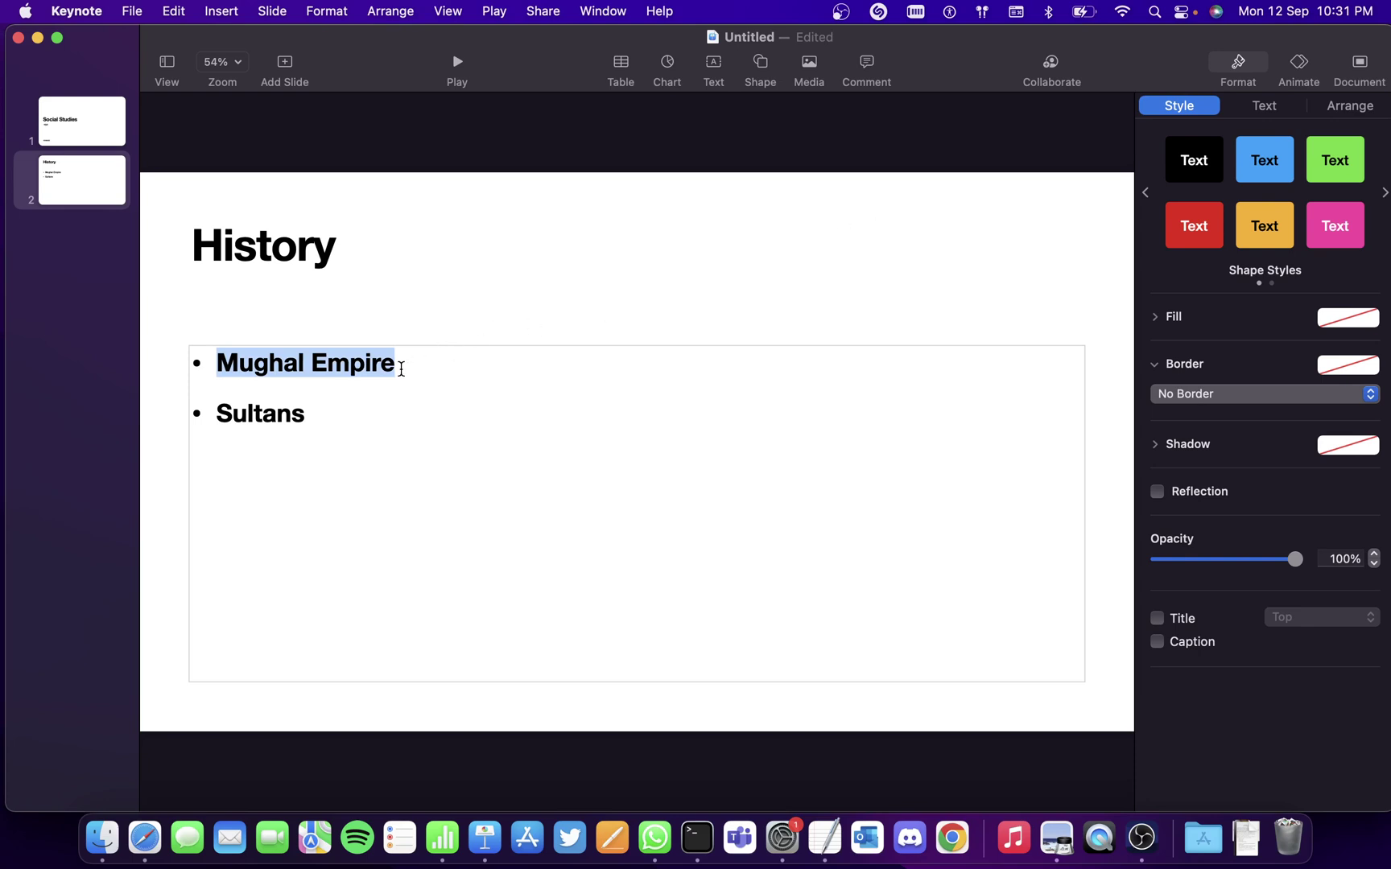
left_click(1300, 62)
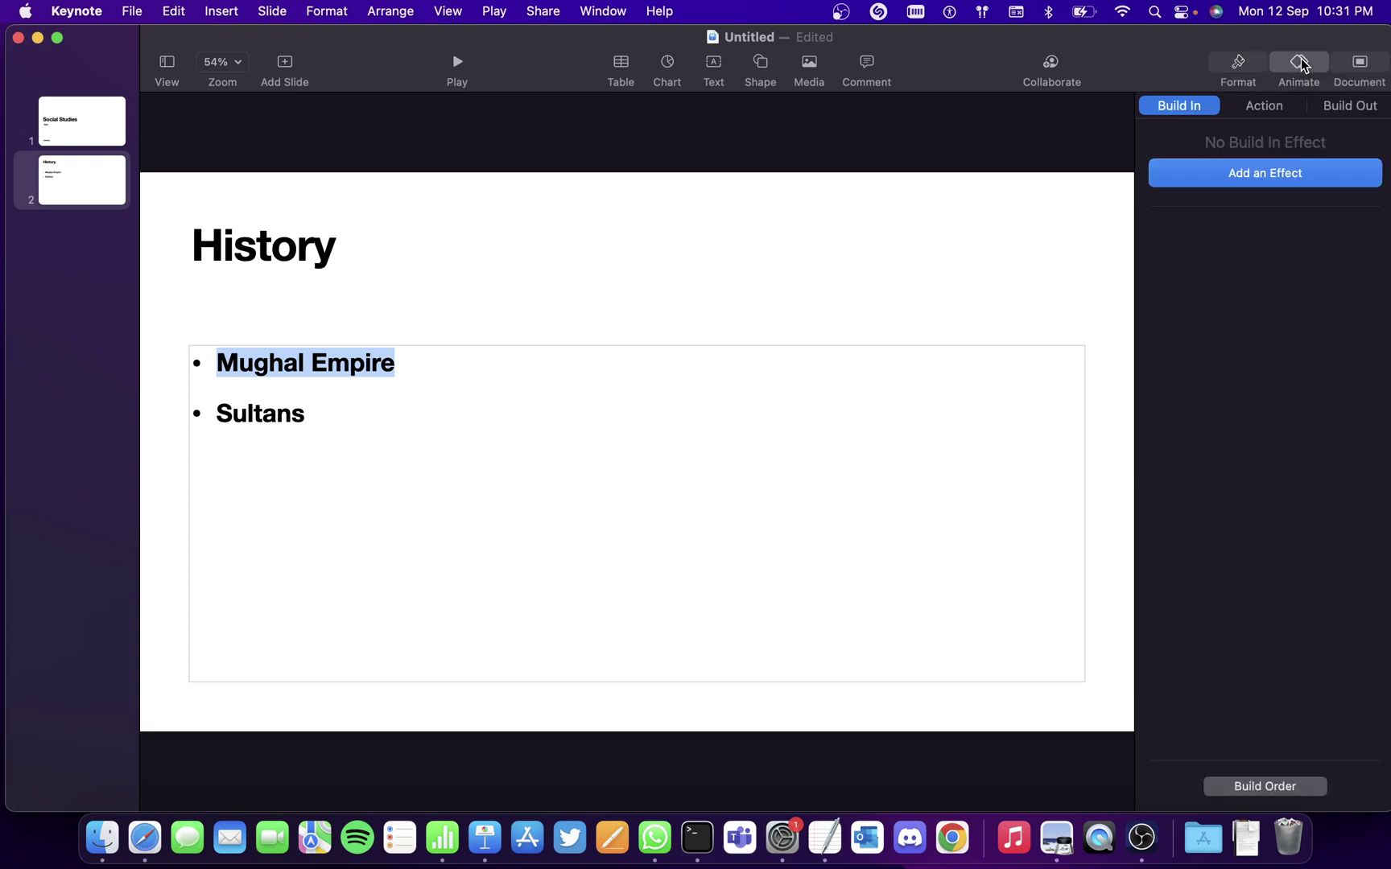
left_click(1266, 175)
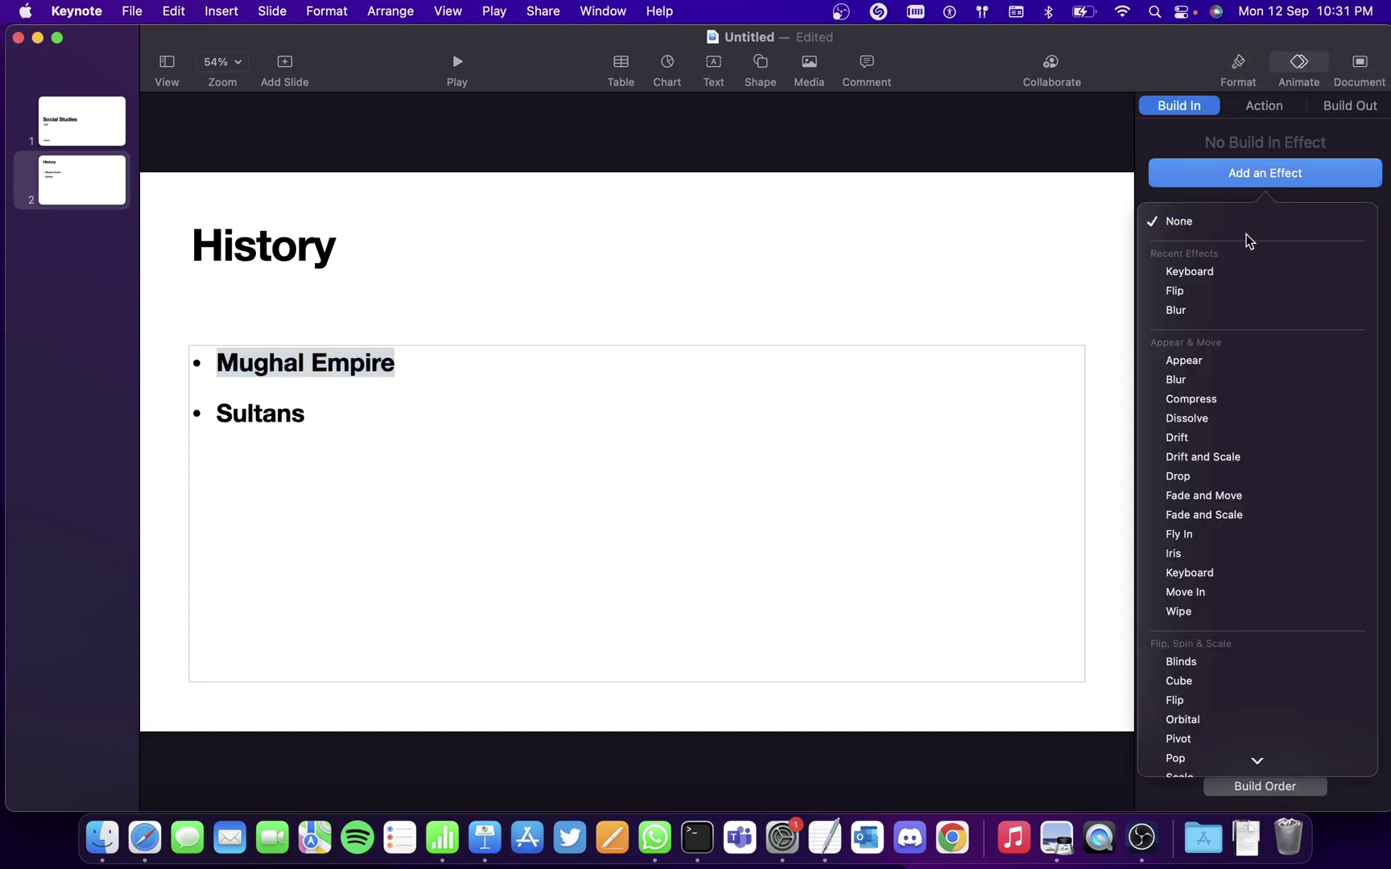
left_click(1232, 274)
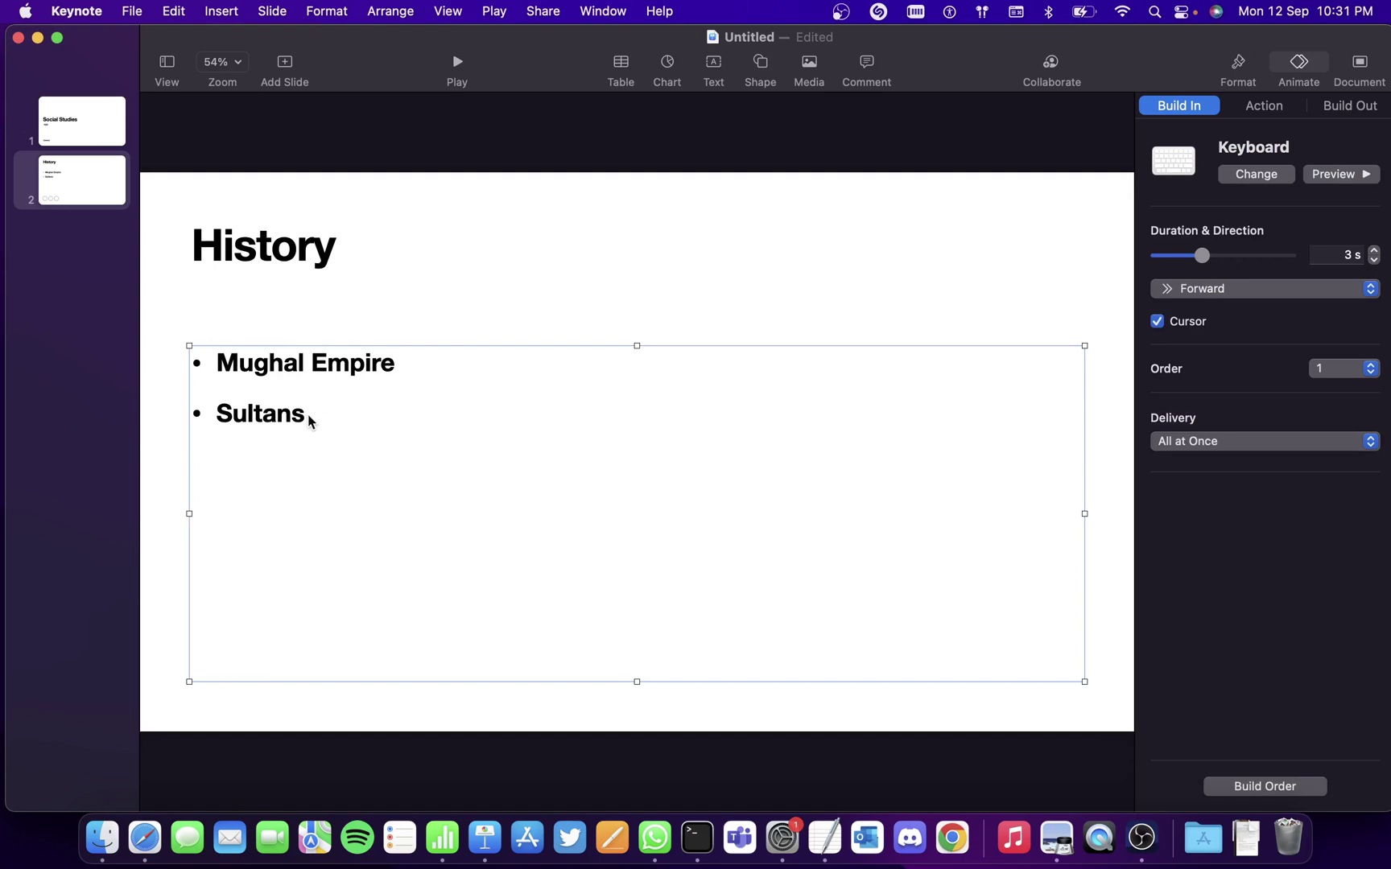
double_click(248, 360)
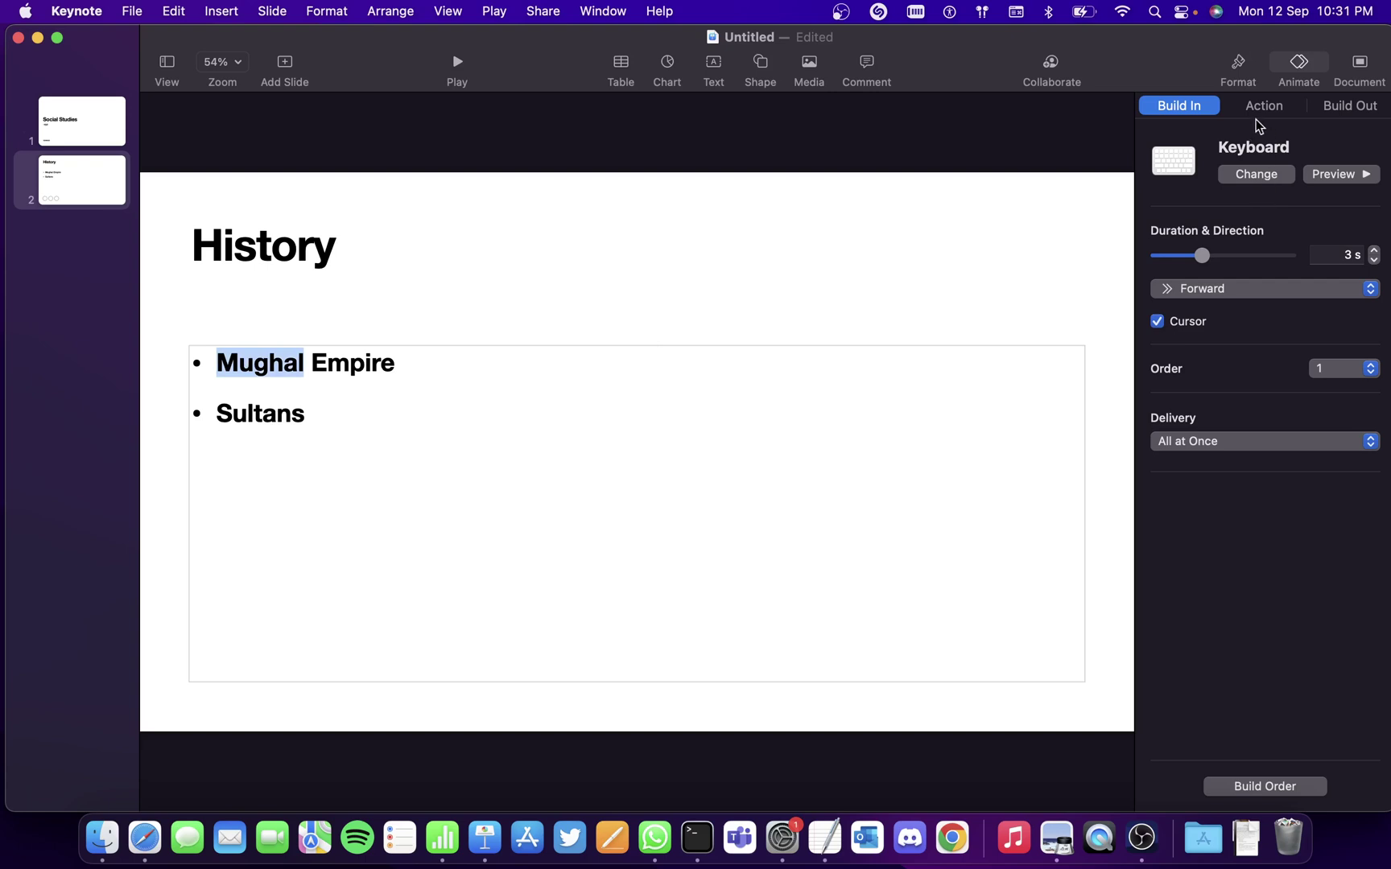
left_click(1283, 174)
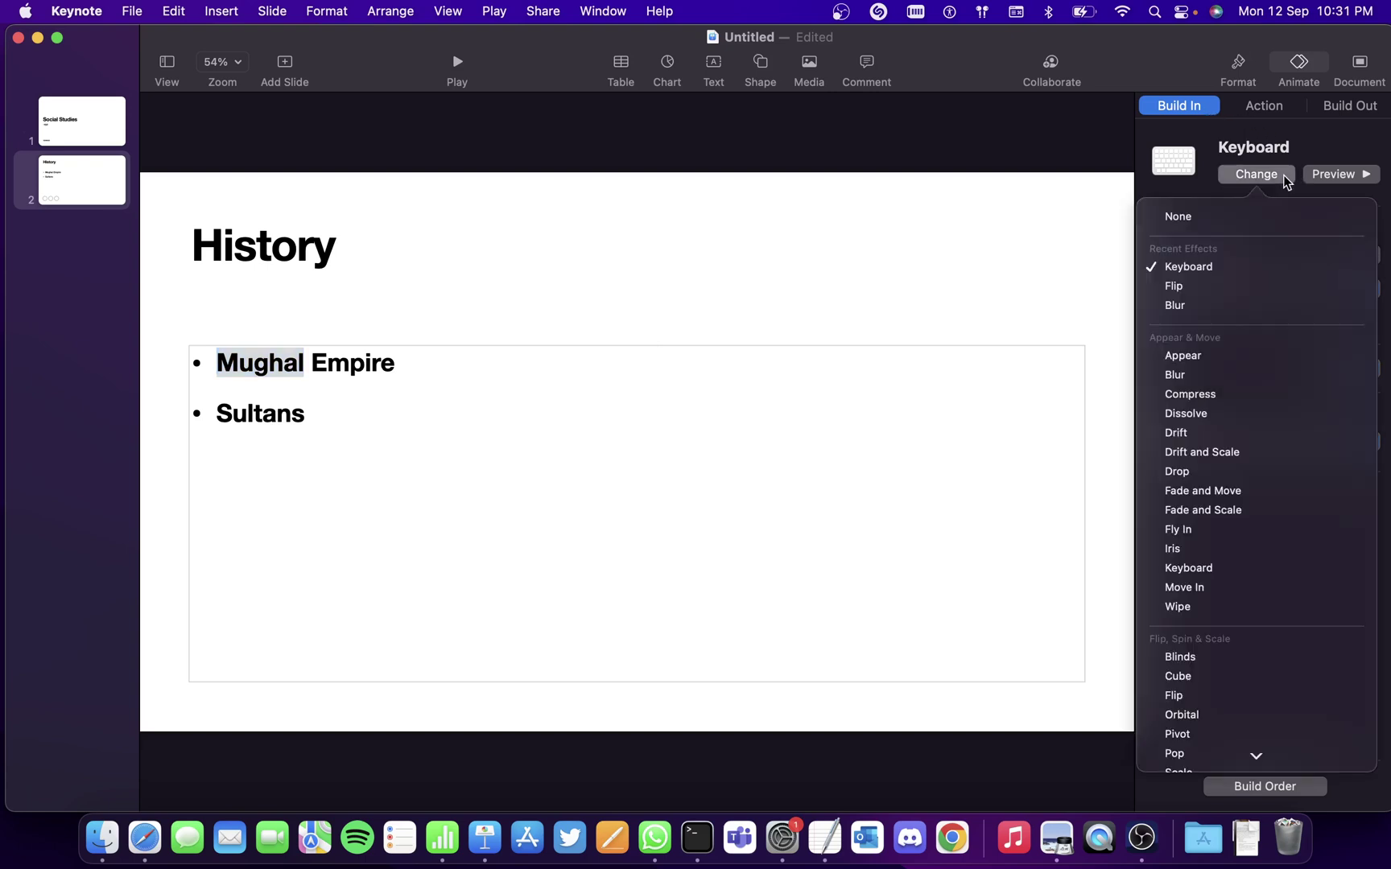
left_click(1265, 302)
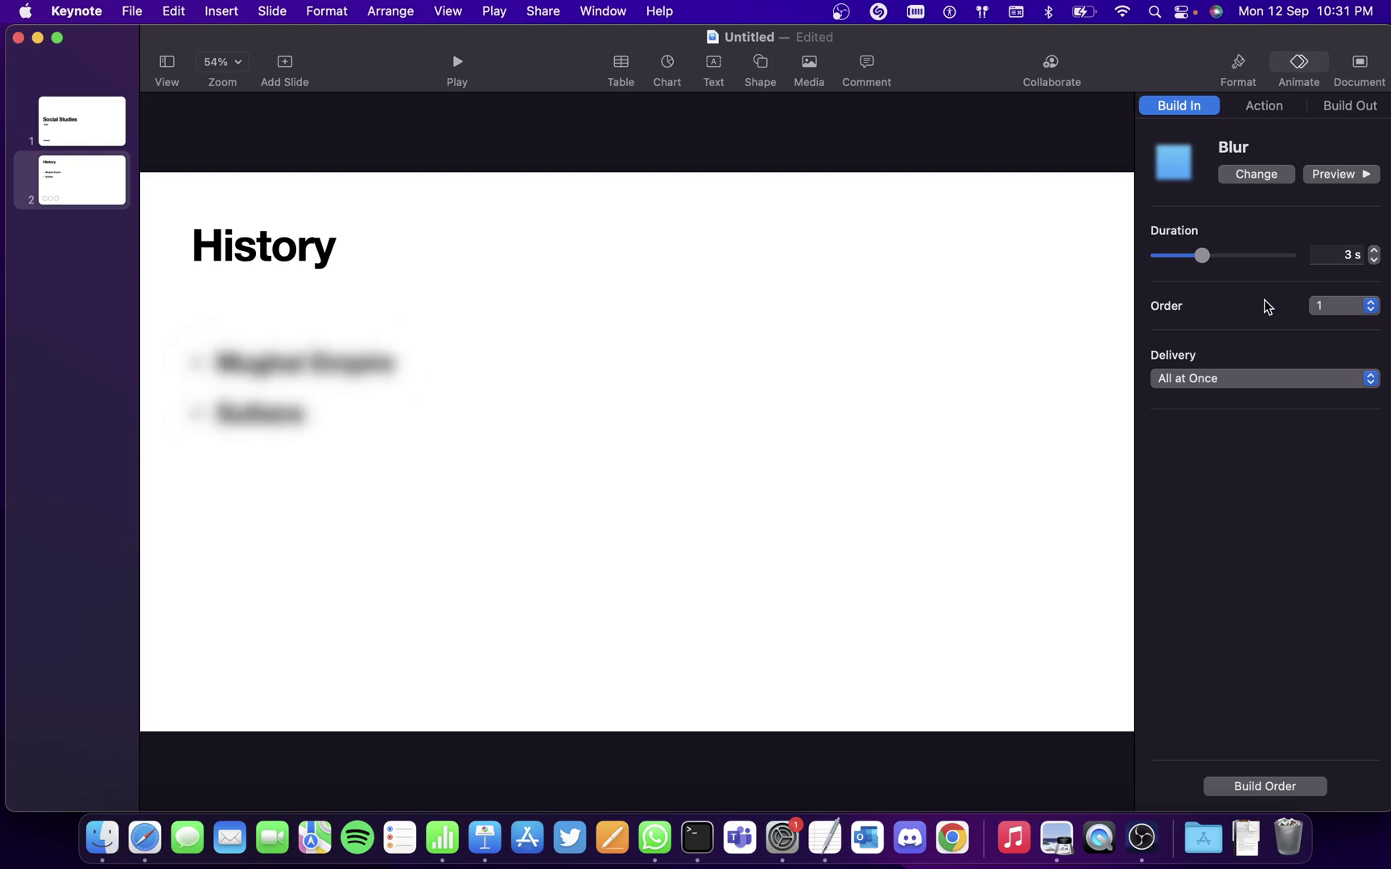
left_click(620, 317)
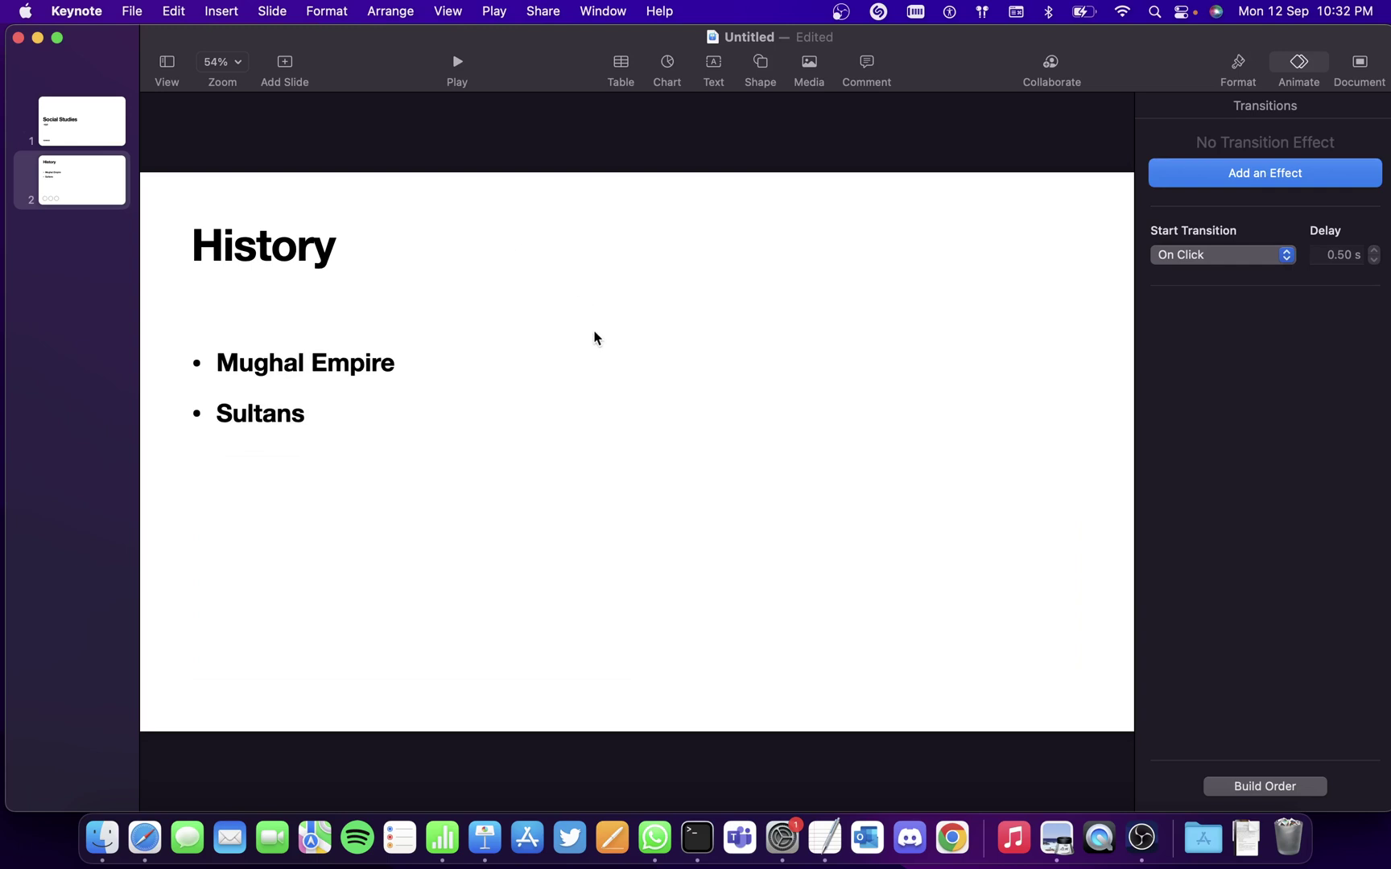
Add a new text box and place it, widened, under the title.
left_click(713, 64)
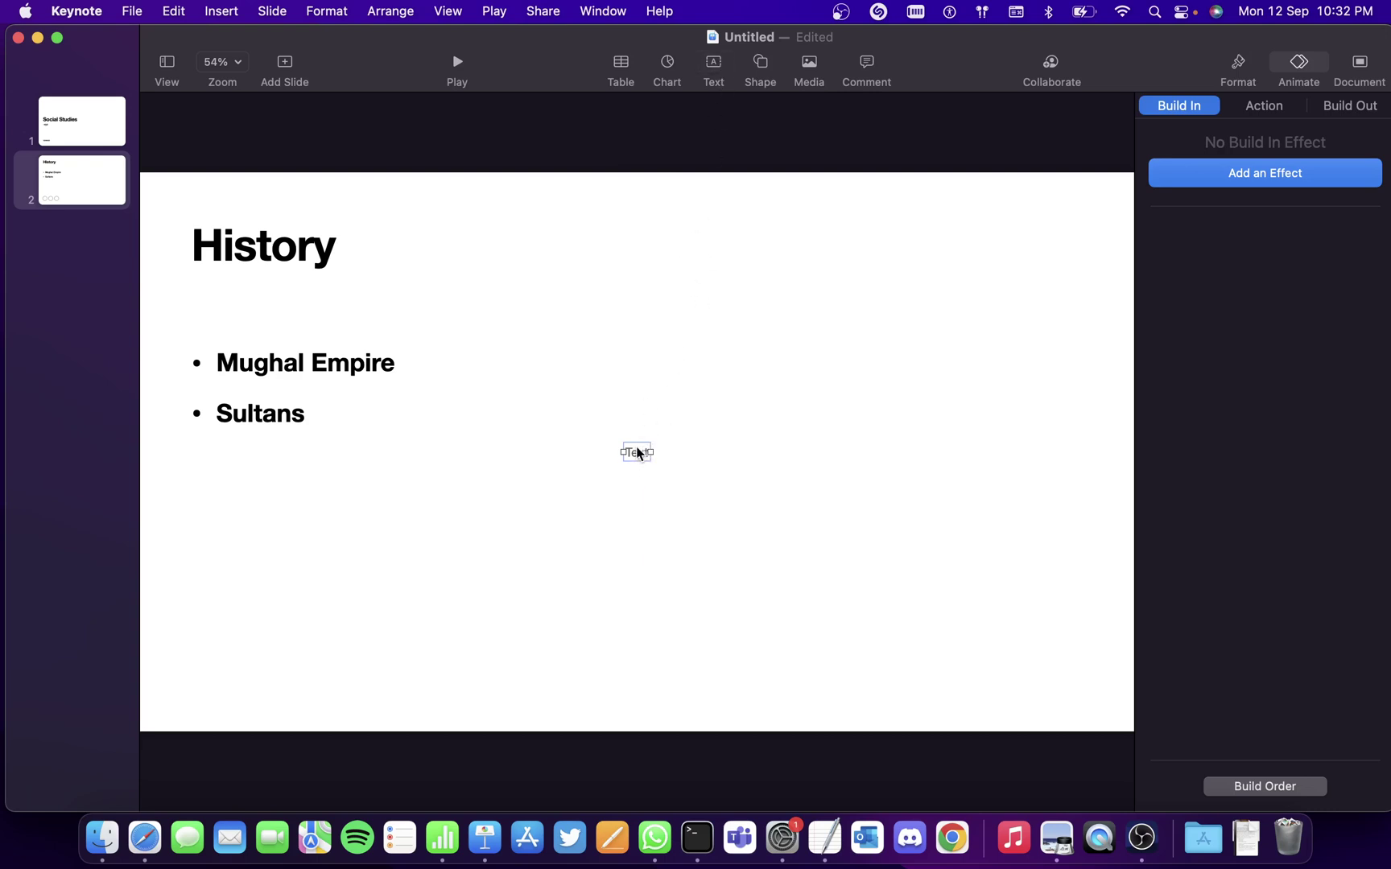
left_click_drag(639, 451, 863, 362)
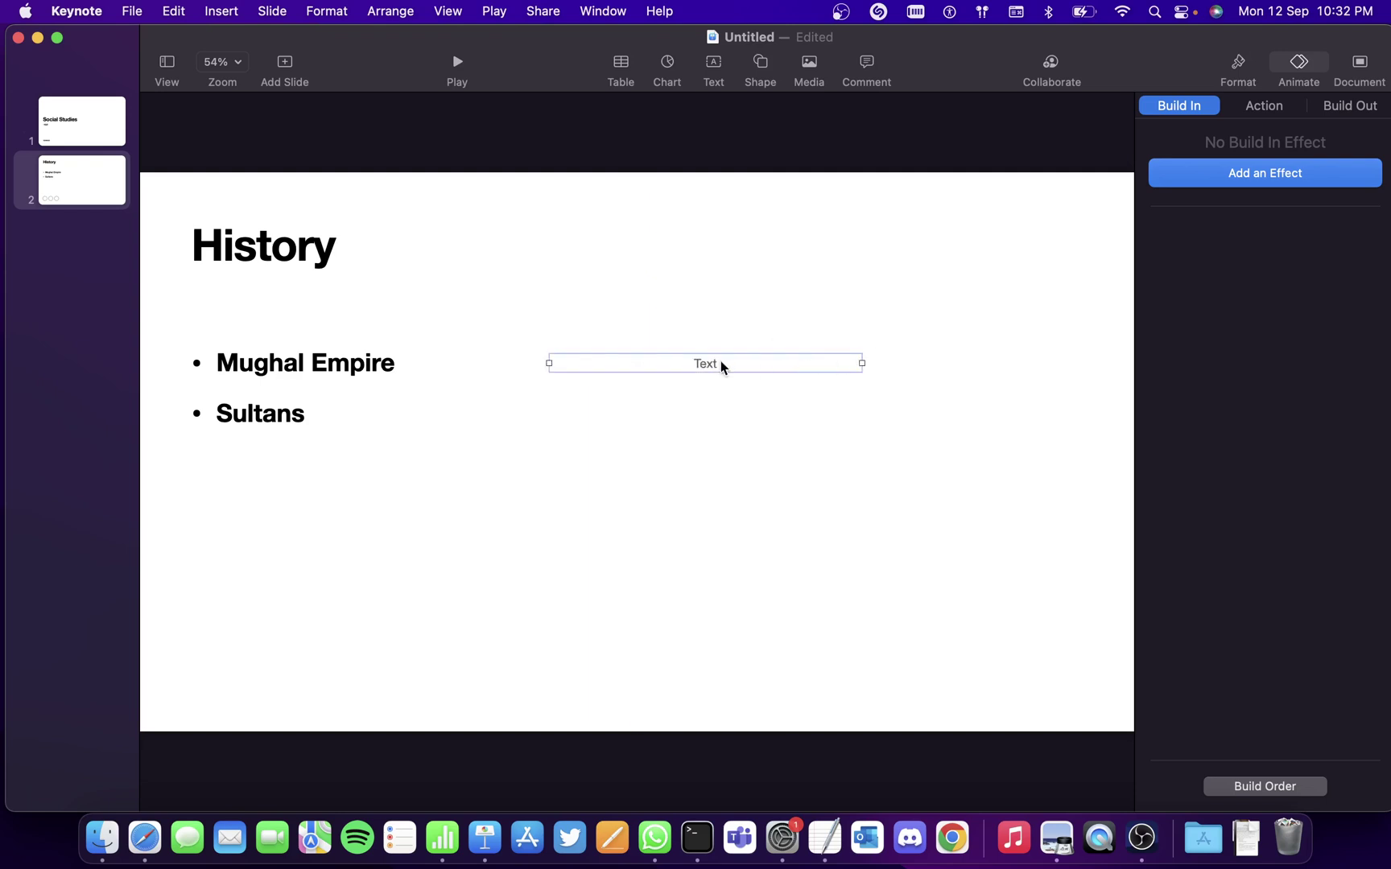
left_click_drag(720, 364, 739, 287)
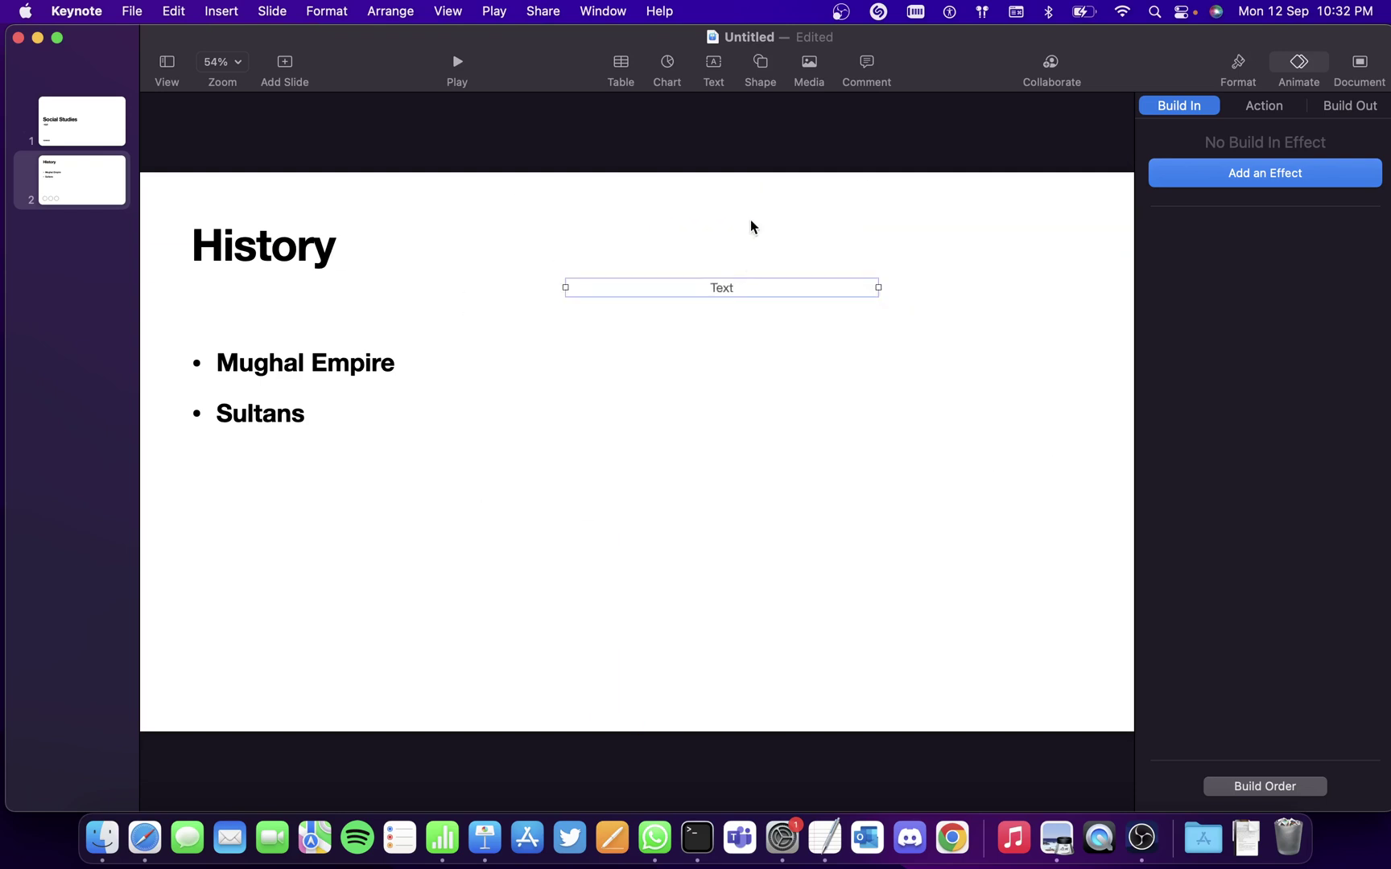
Insert a square and stretch it into a rectangle right of the bullets.
left_click(765, 64)
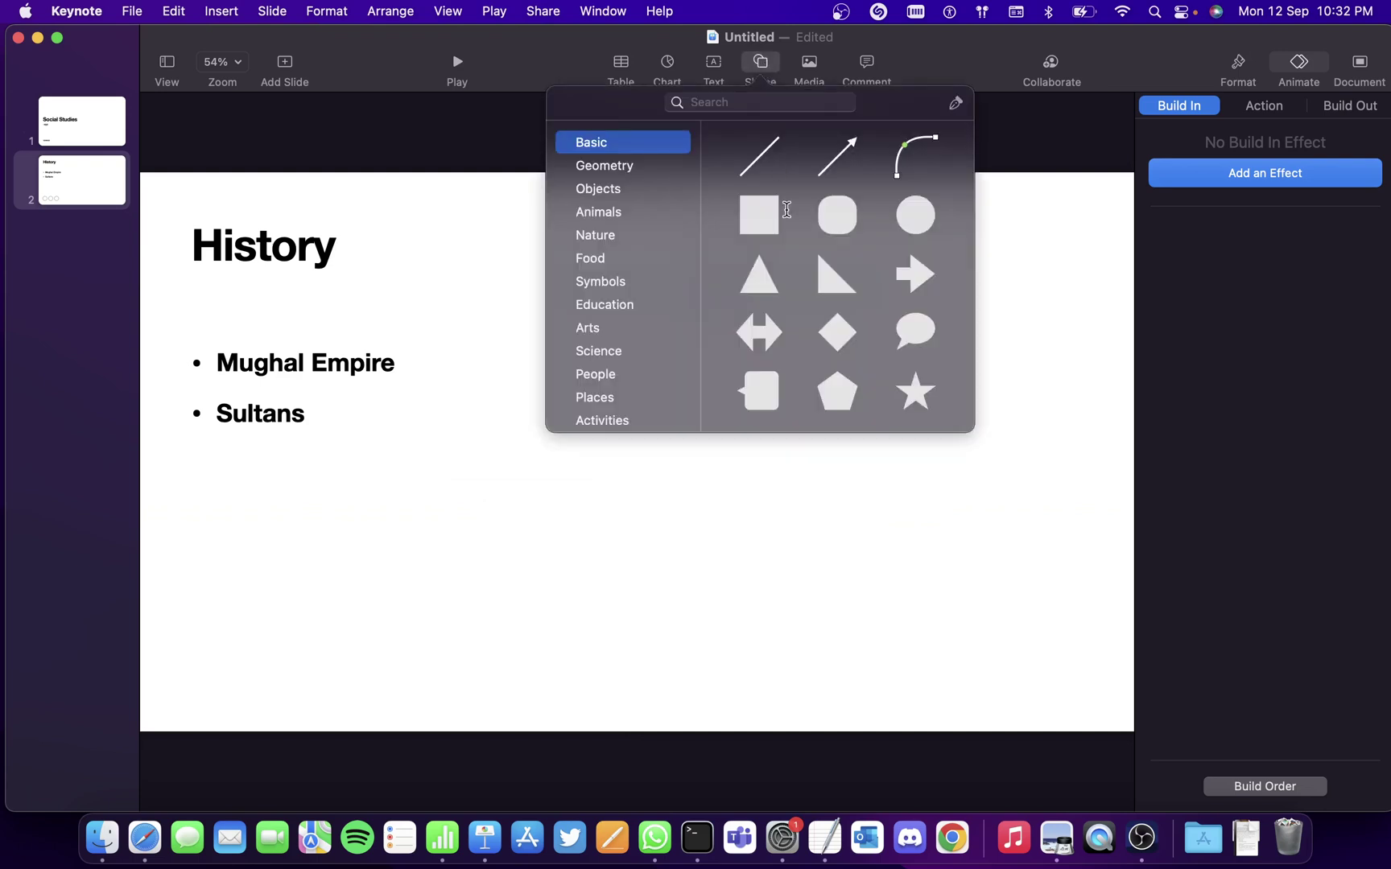
left_click(759, 215)
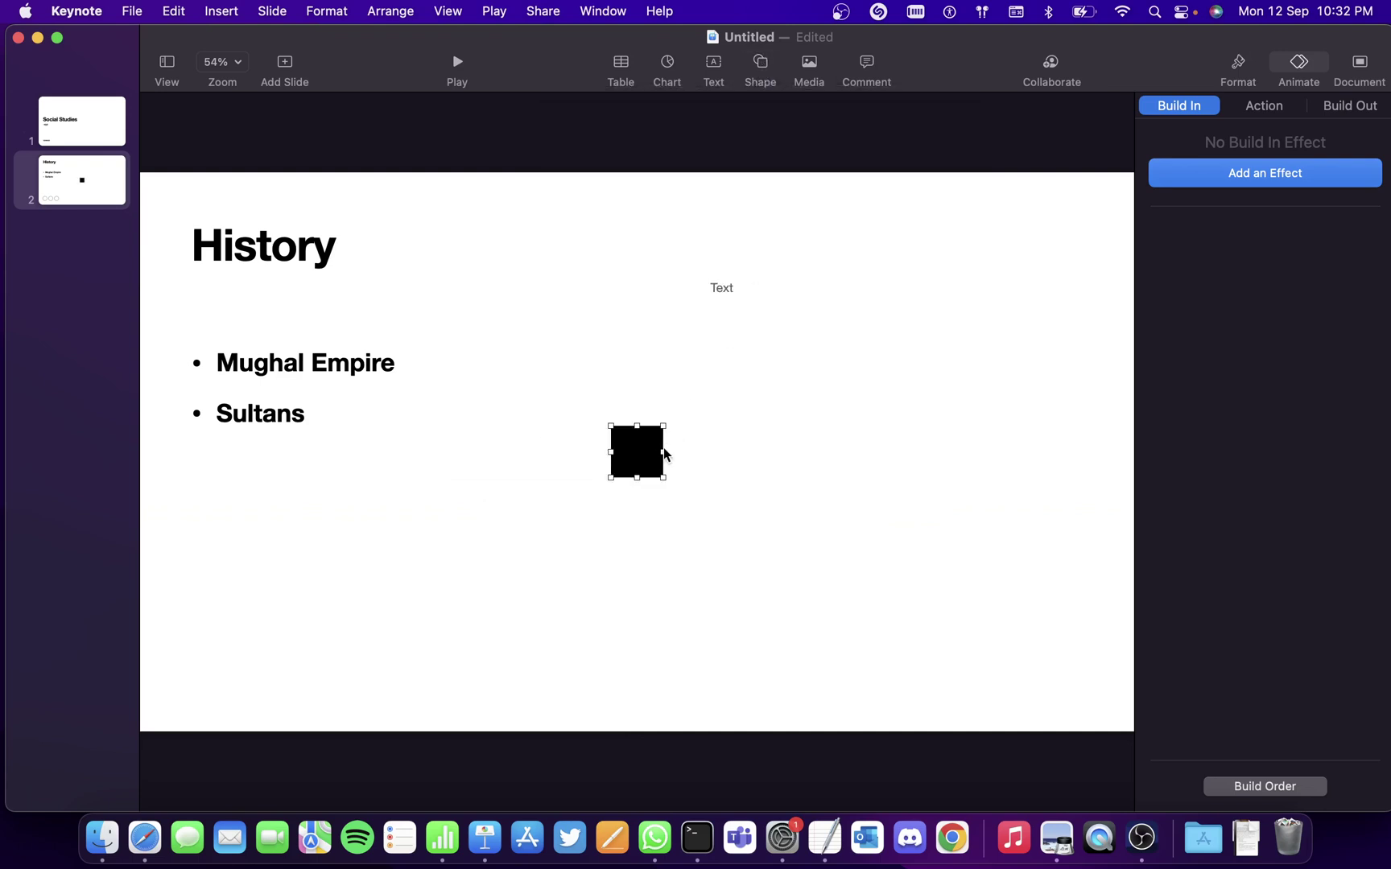
left_click_drag(664, 454, 846, 451)
left_click(809, 64)
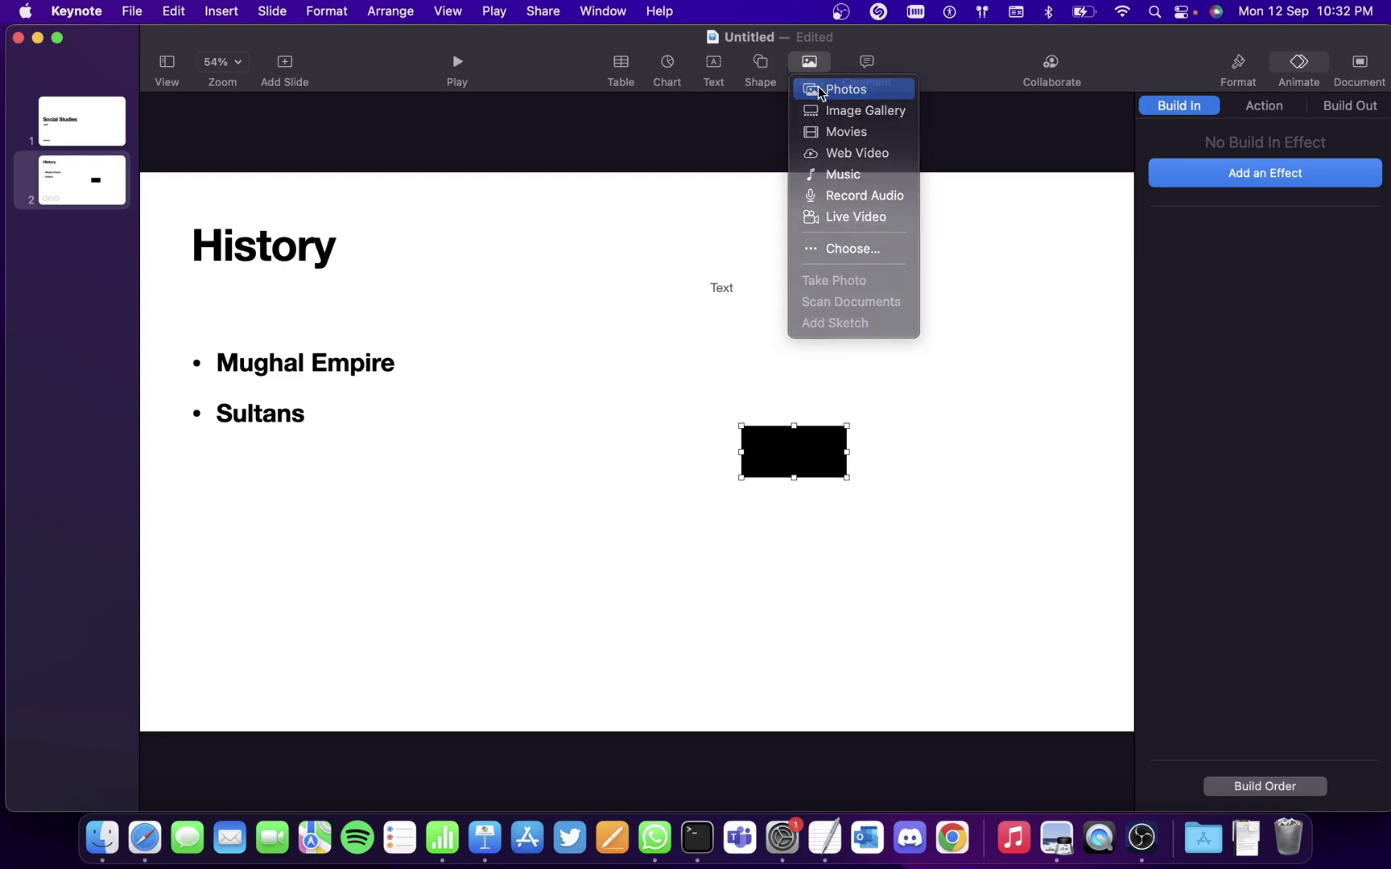
Browse Media > Photos without inserting, then add an empty comment to the rectangle.
left_click(820, 90)
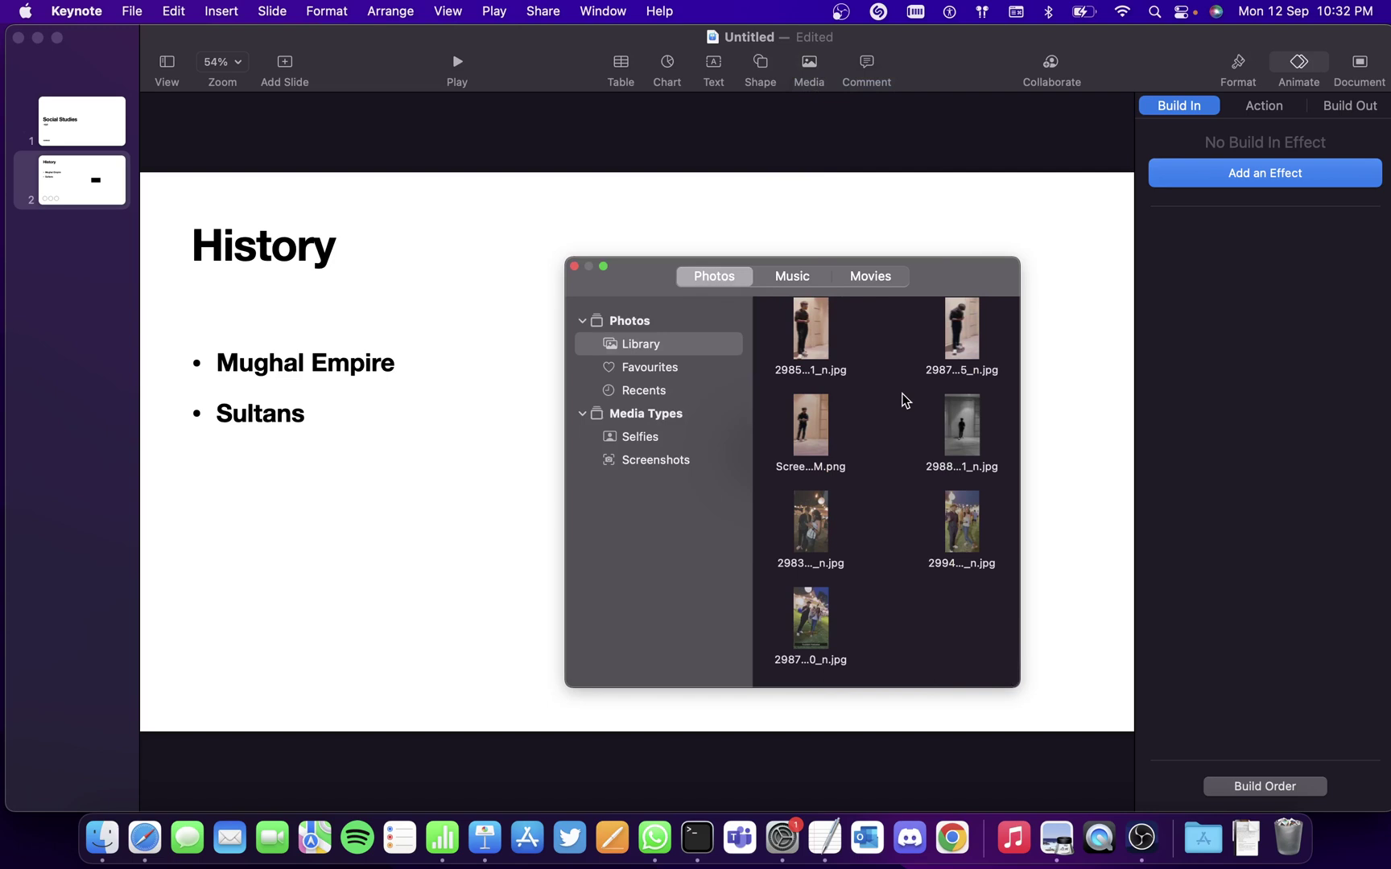
left_click(574, 266)
left_click(813, 64)
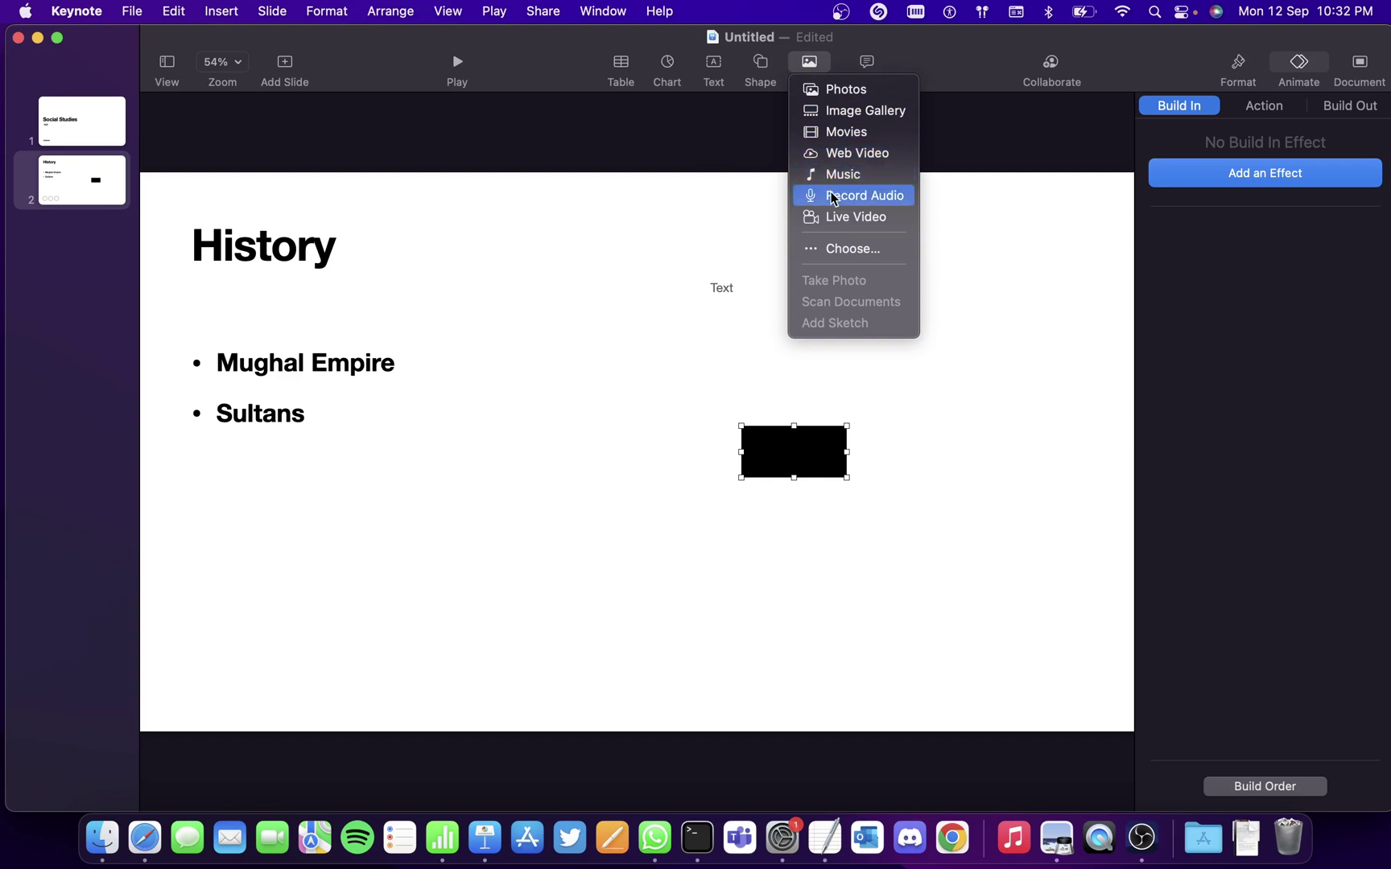
left_click(837, 45)
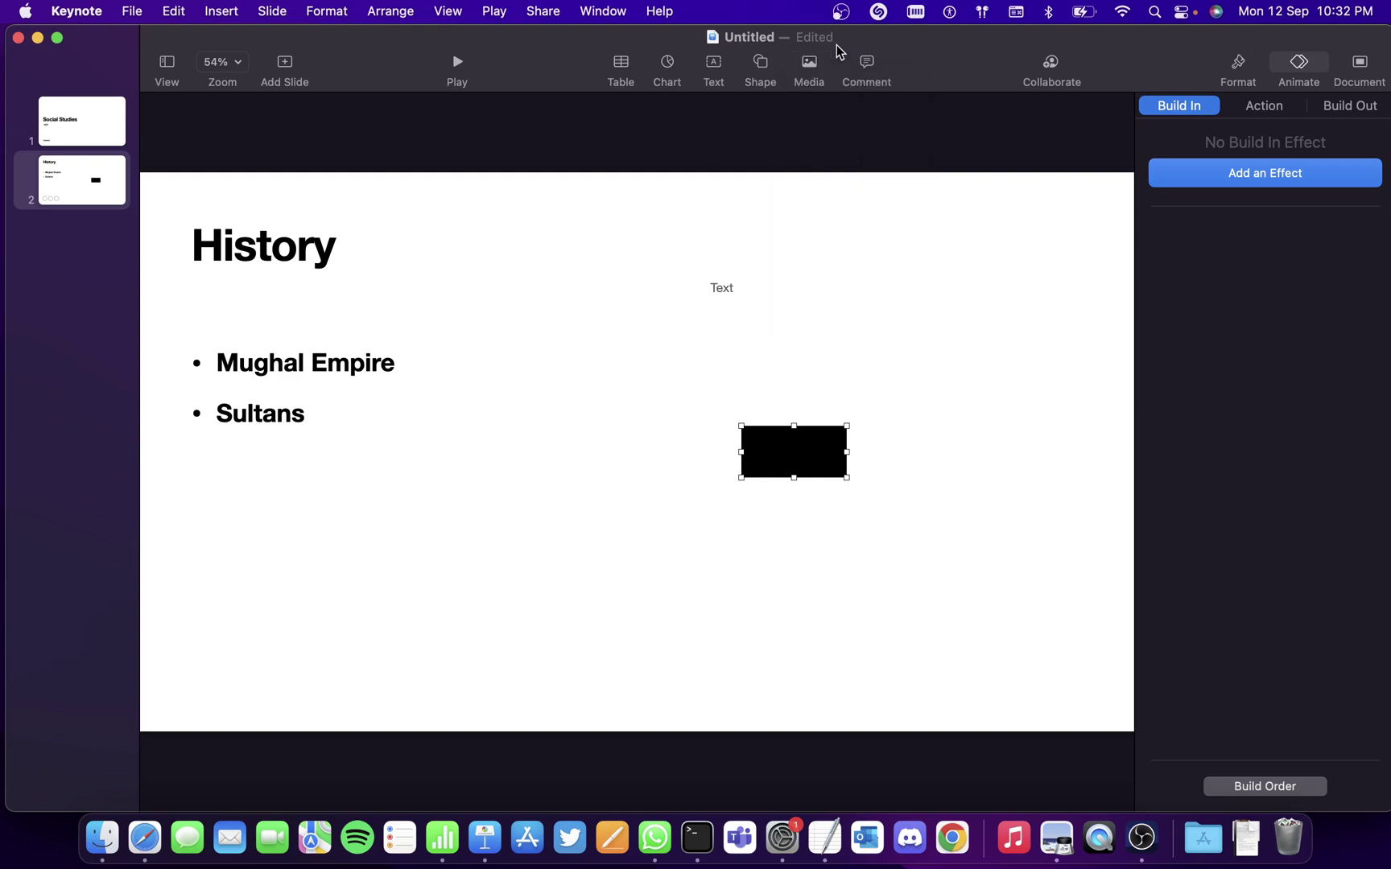
left_click(862, 69)
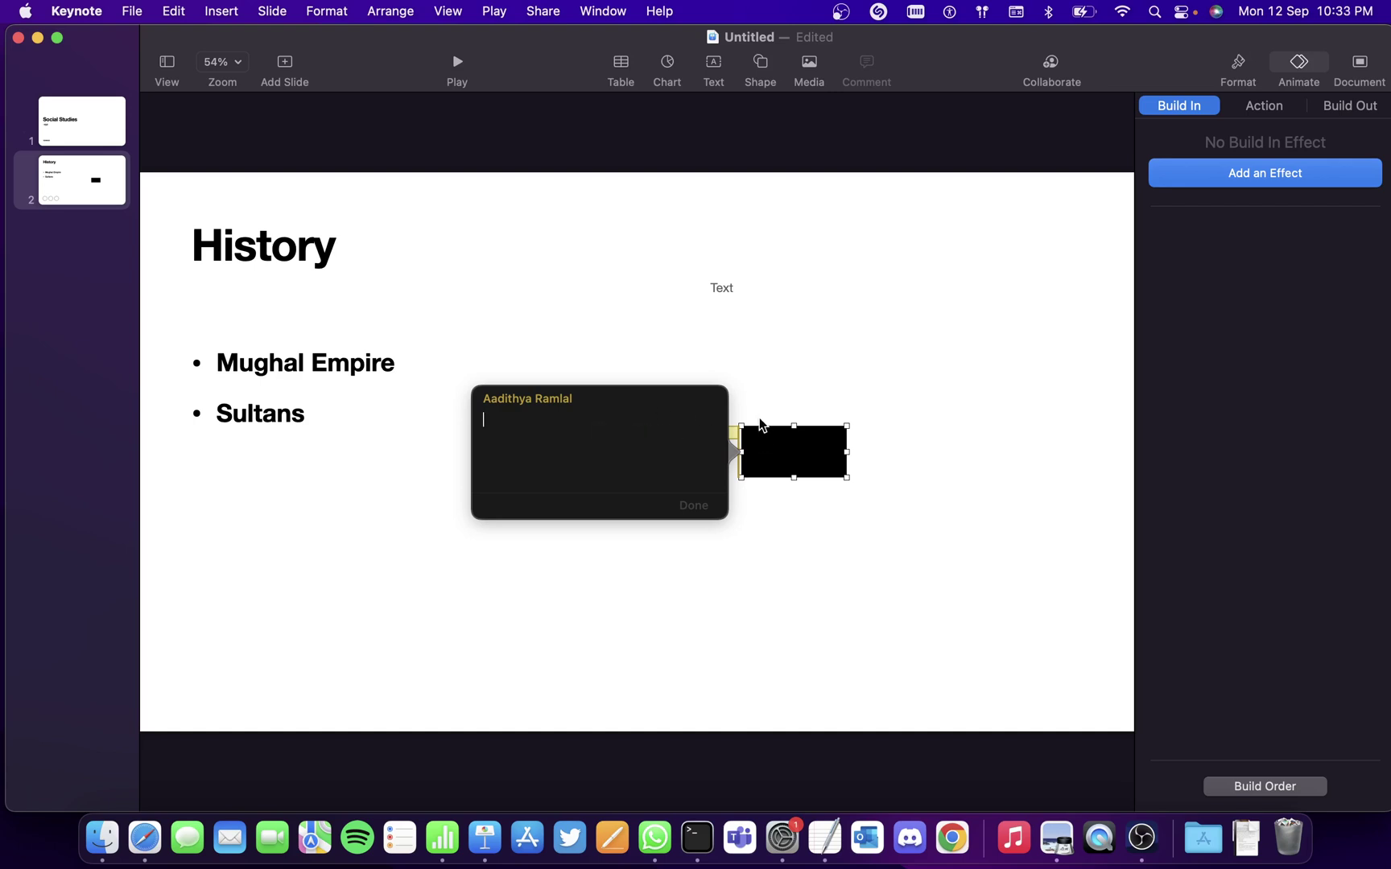
Click on the slide outside the comment box to dismiss the empty comment.
left_click(768, 377)
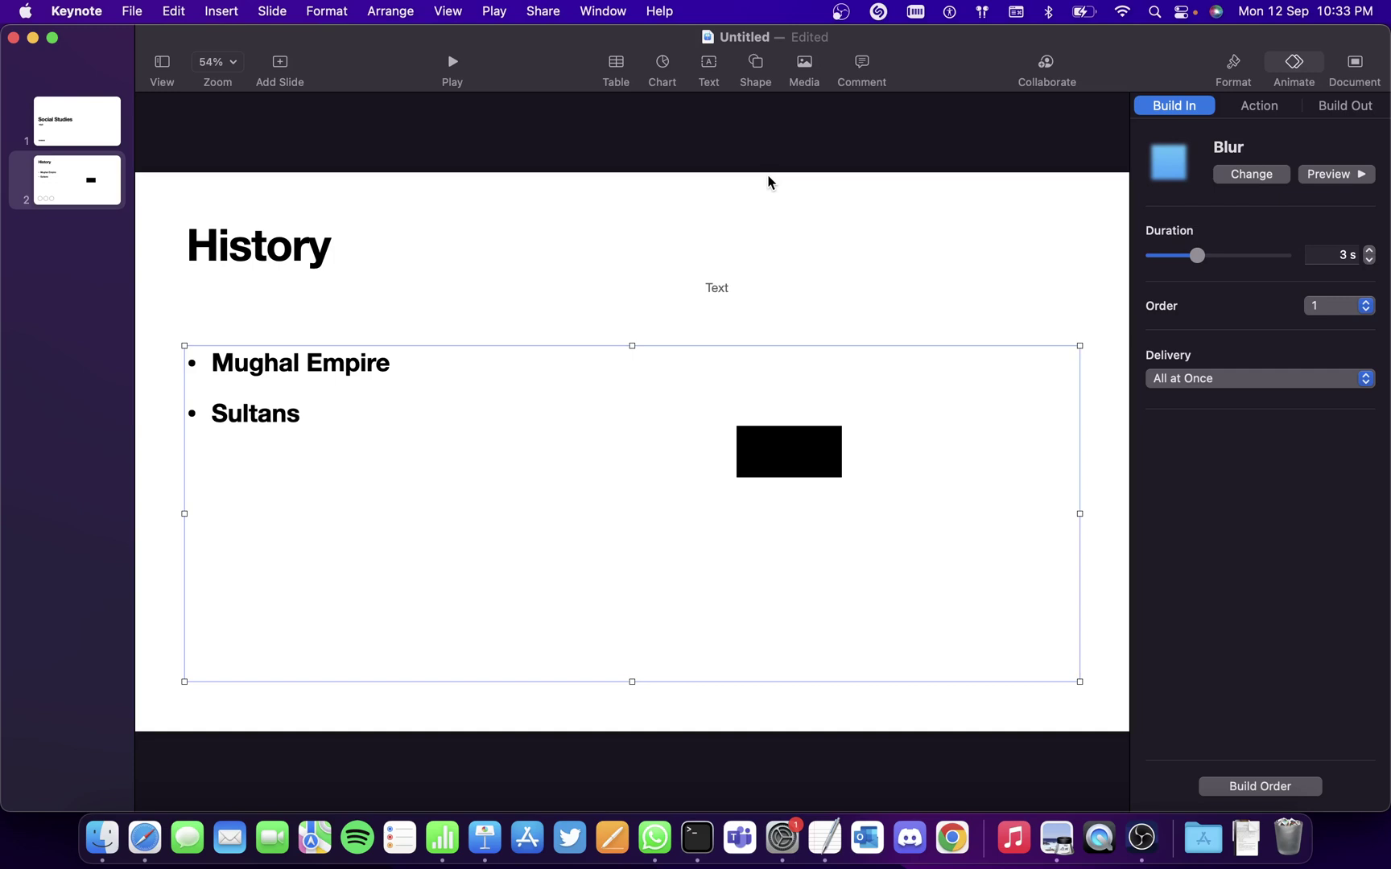
Save the presentation to the Desktop as 'title'.
key("super+s")
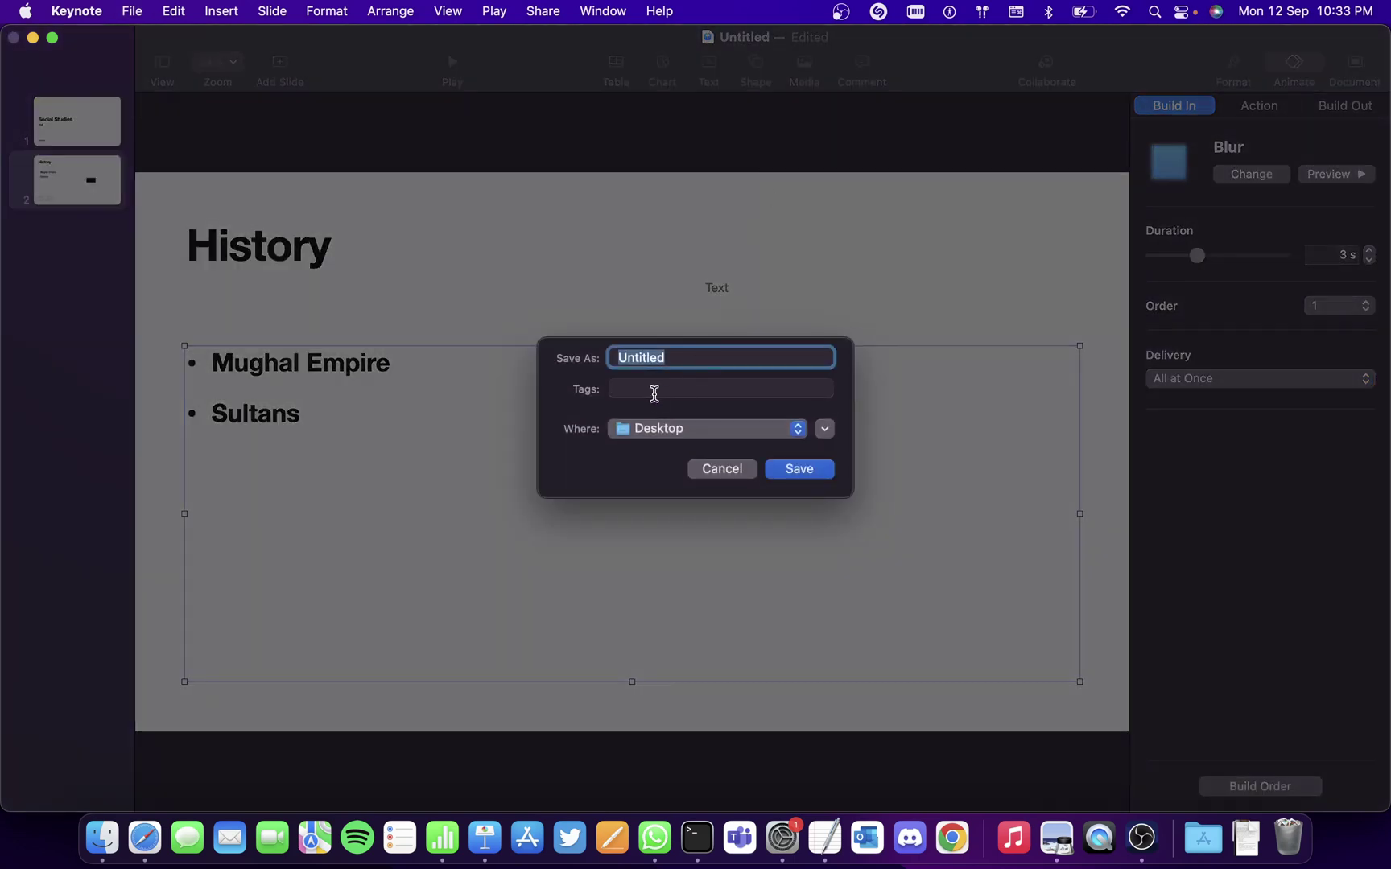
type("title")
left_click(792, 470)
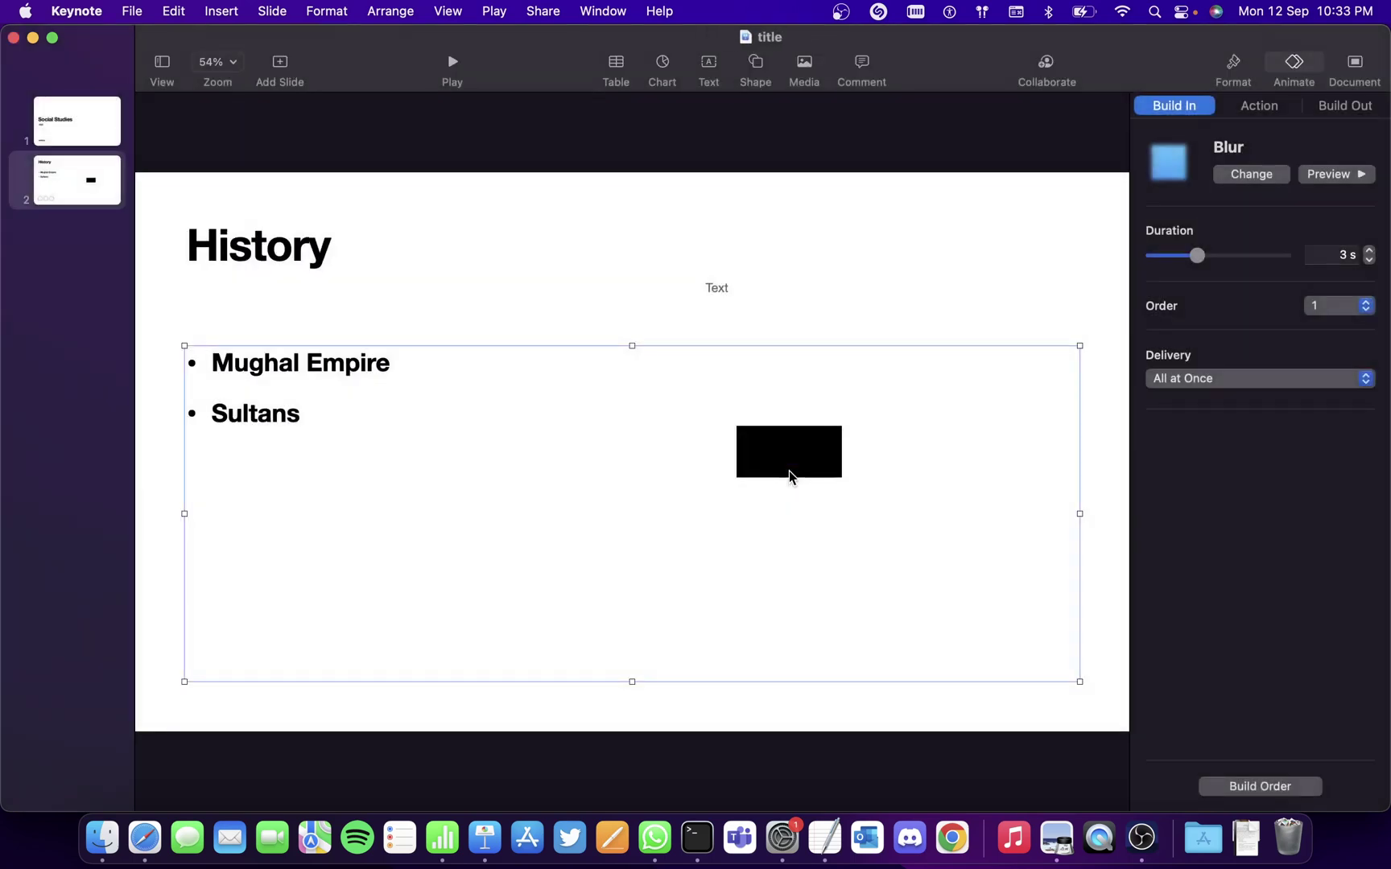